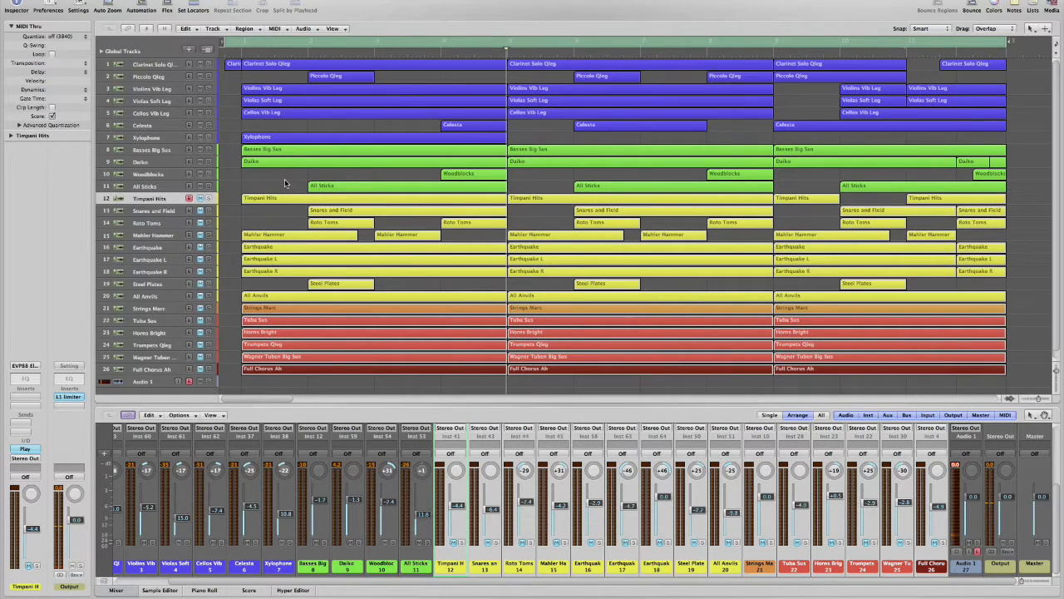
- Play the arrangement with tracks 12 to 26 muted to audition the exploration layers
left_click(269, 131)
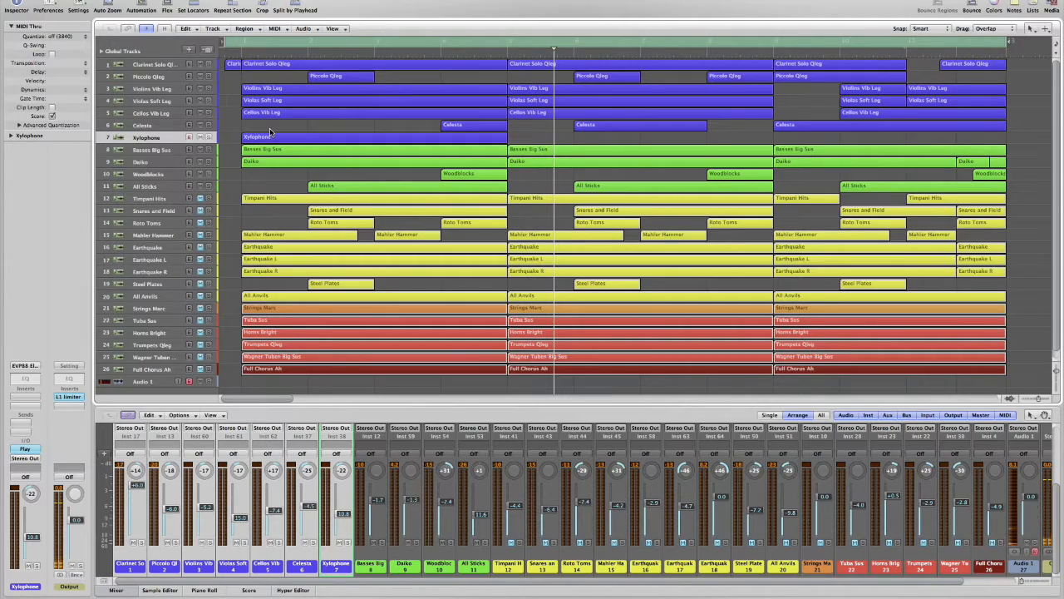
key("space")
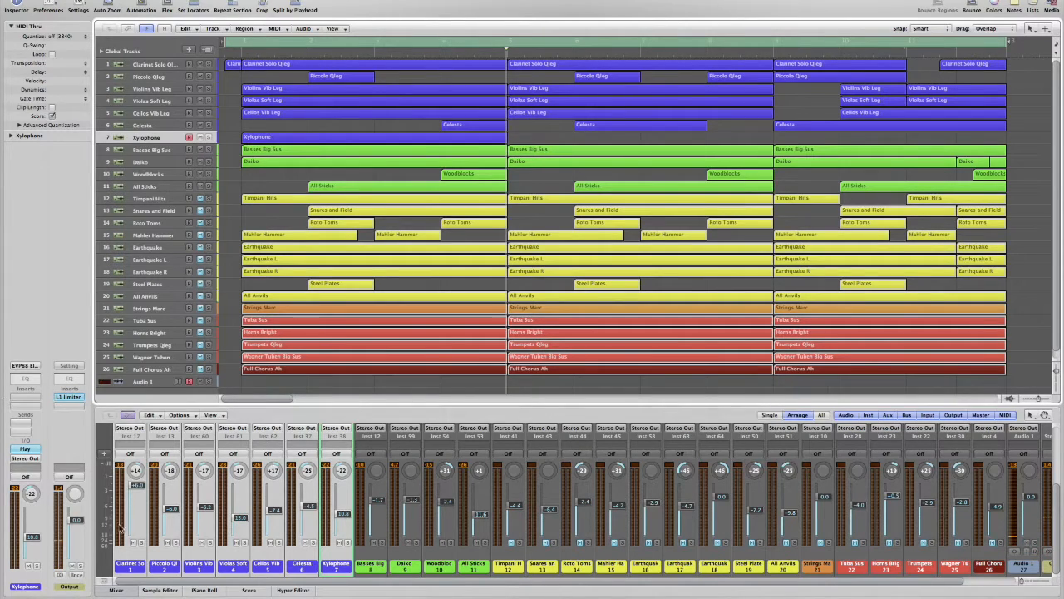
- Unmute the Timpani Hits through All Anvils channels, then the Strings Marc channel, playing the arrangement after each change
left_click_drag(510, 435, 758, 454)
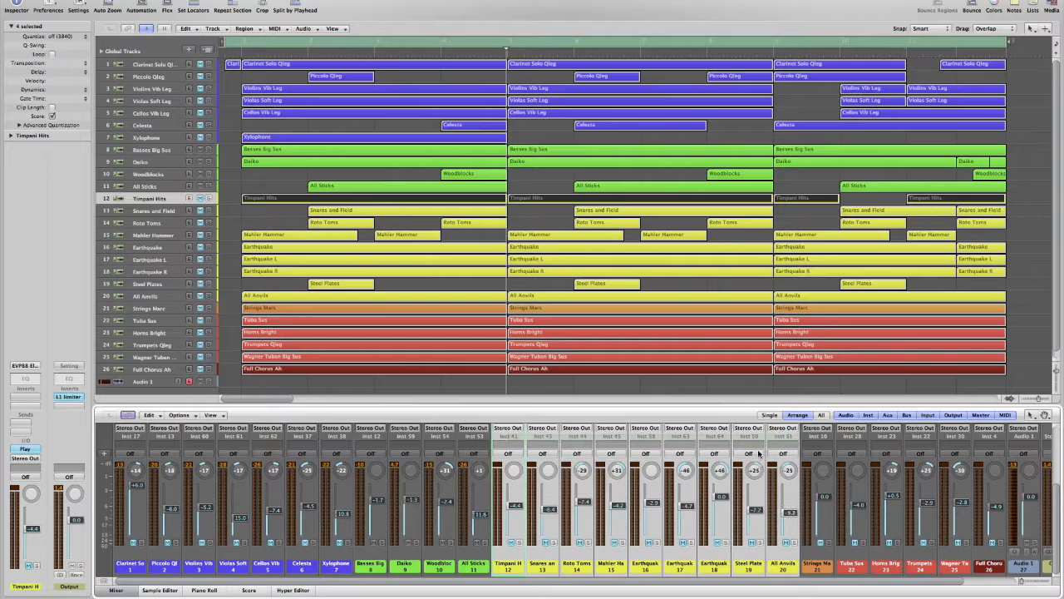
left_click(511, 543)
key("space")
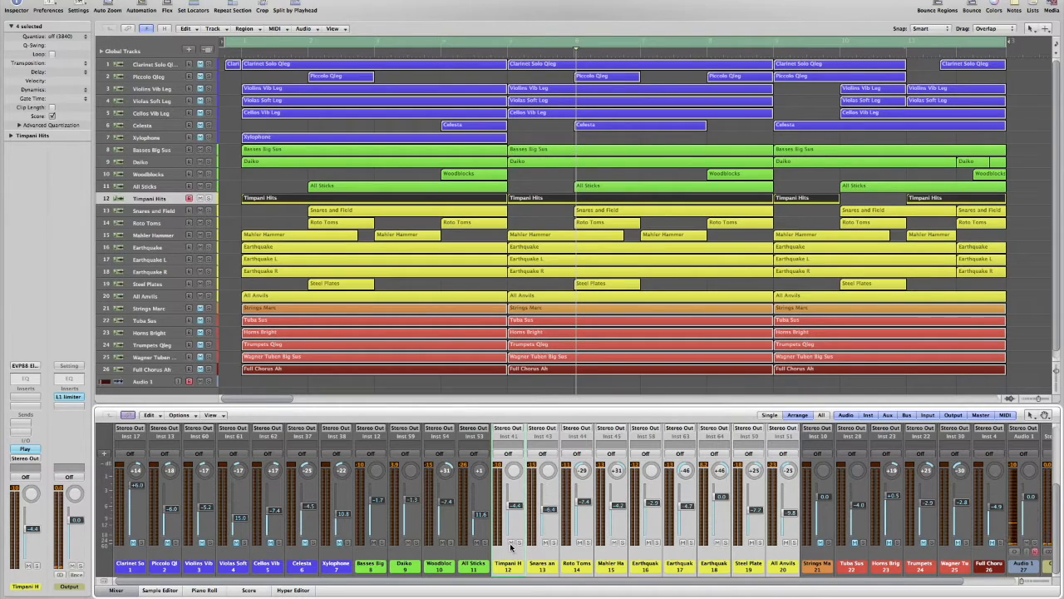
left_click(824, 545)
key("space")
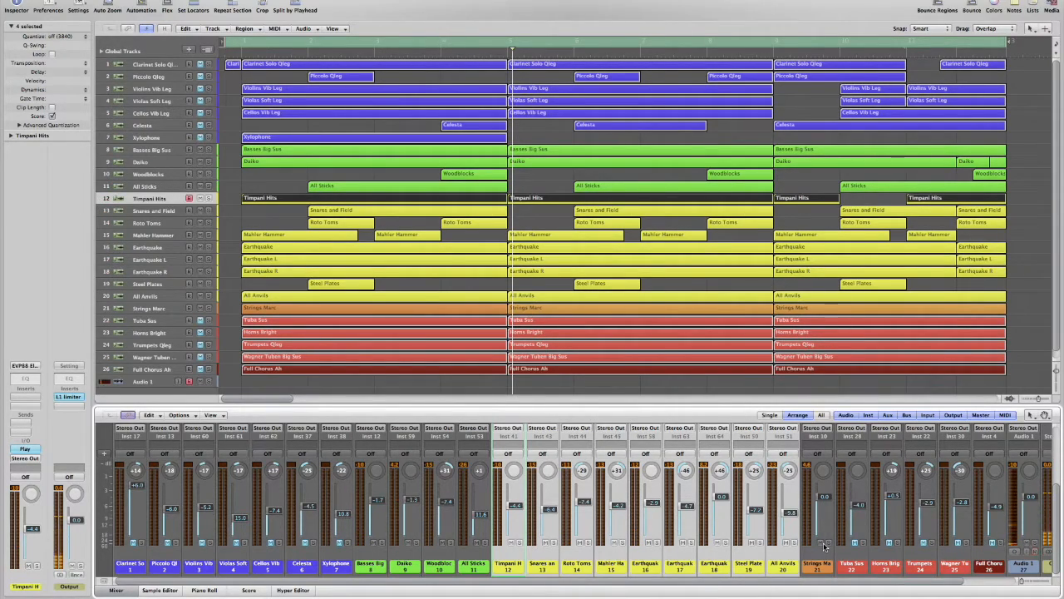
- Unmute the Tuba, Horns, Trumpets, Wagner Tuben and Full Chorus channels and play the battle mix
left_click(854, 543)
left_click(889, 543)
left_click(923, 543)
left_click(959, 543)
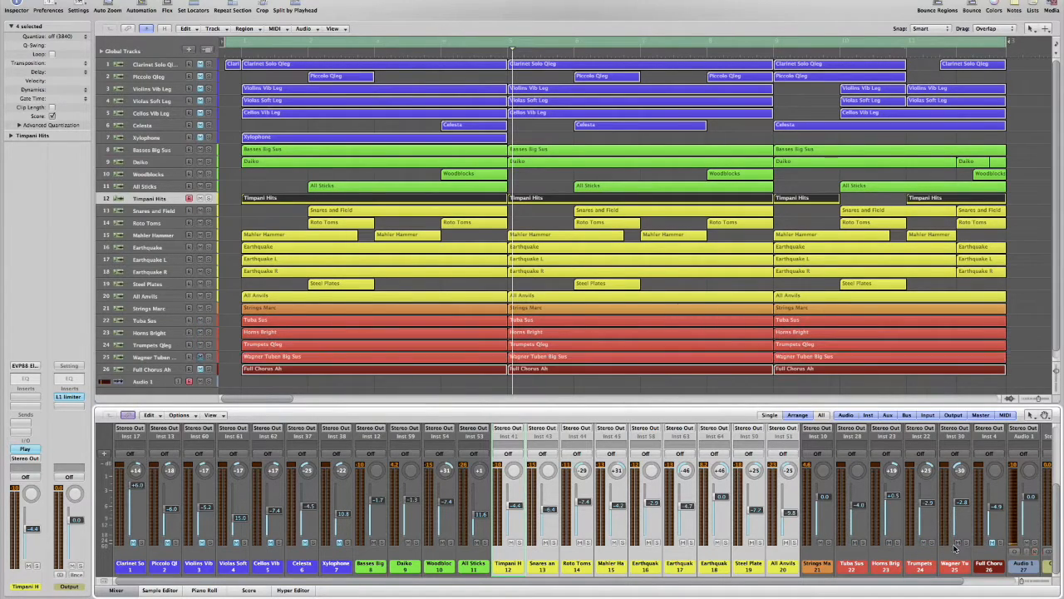
key("space")
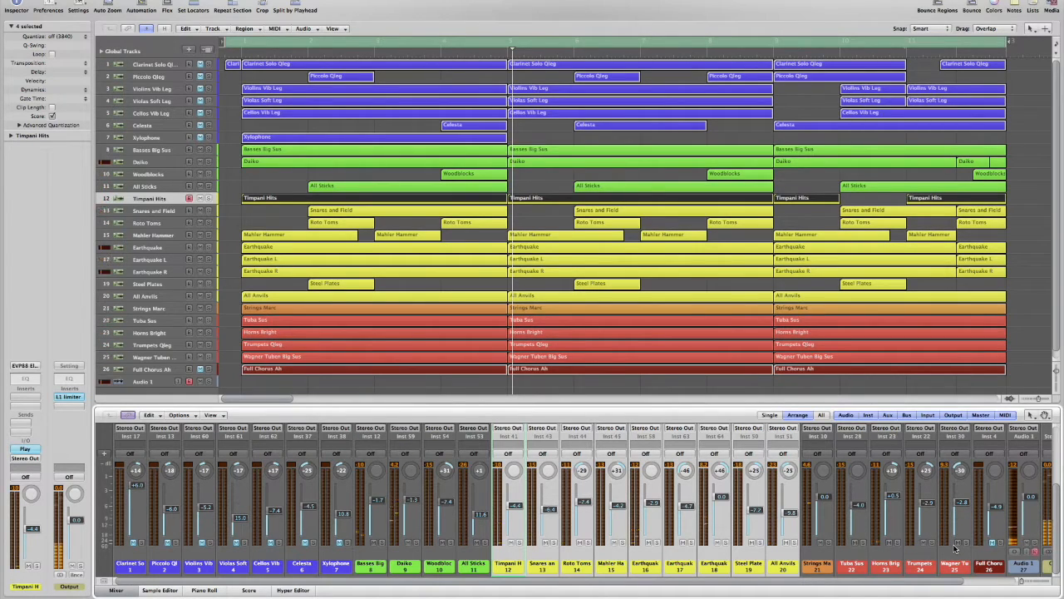
key("Return")
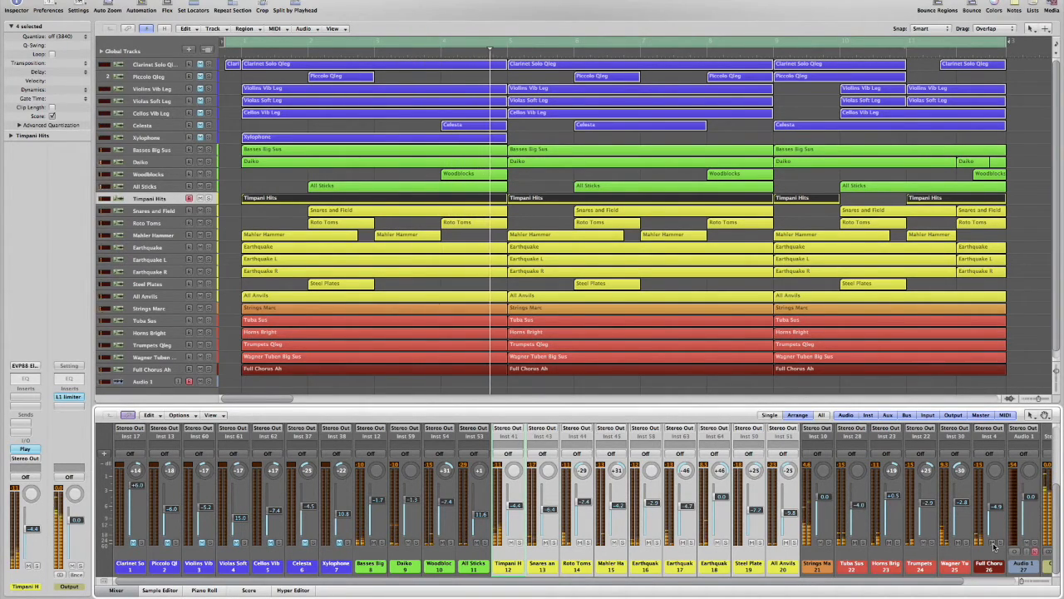
key("space")
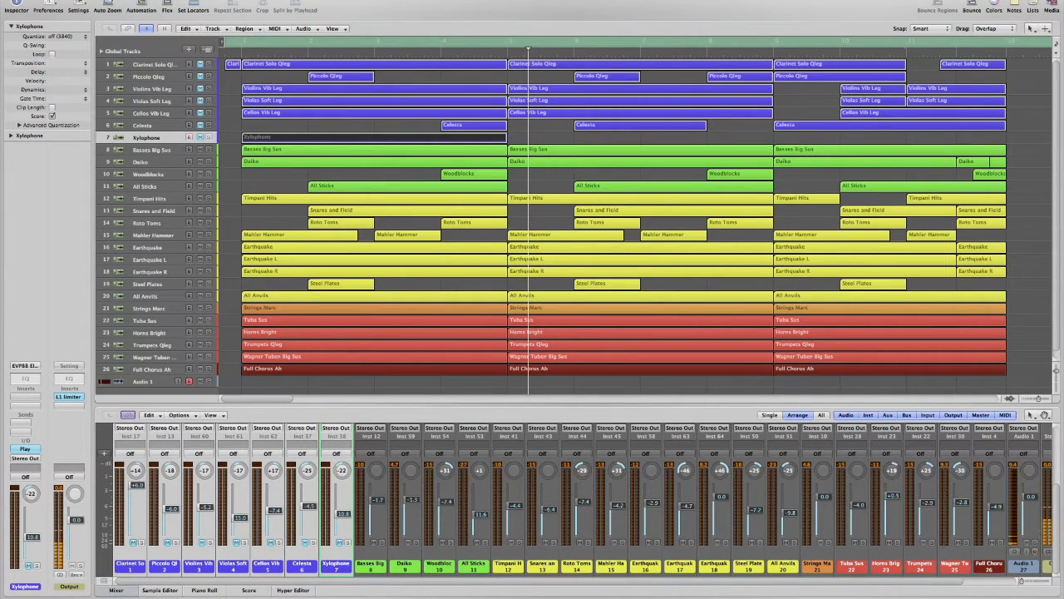
- Mute channels 12 to 26, from Timpani Hits to Full Chorus, and unmute channels 1 to 7
left_click_drag(513, 438, 989, 453)
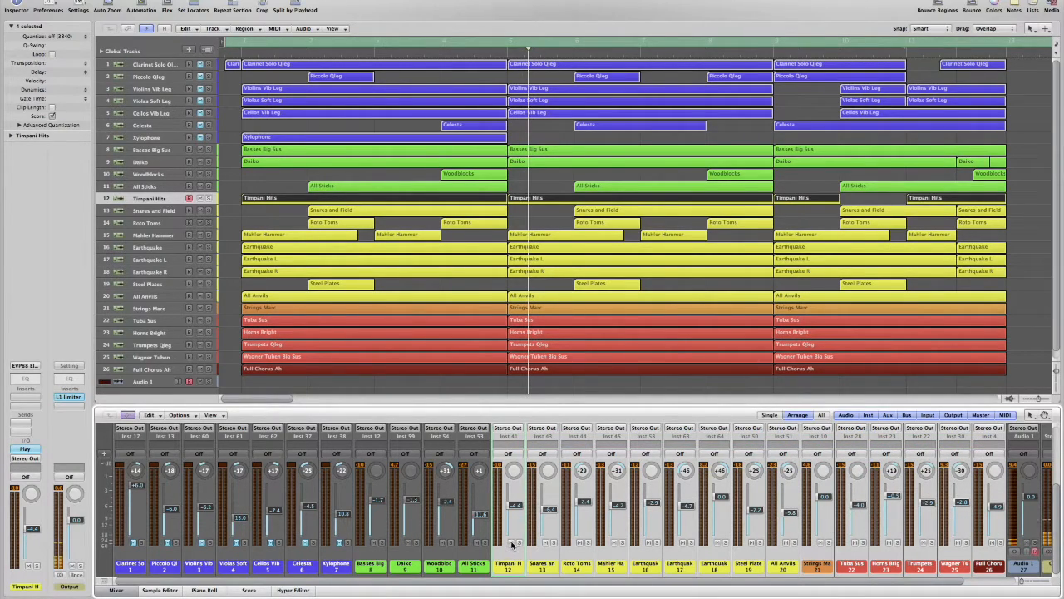
left_click(513, 543)
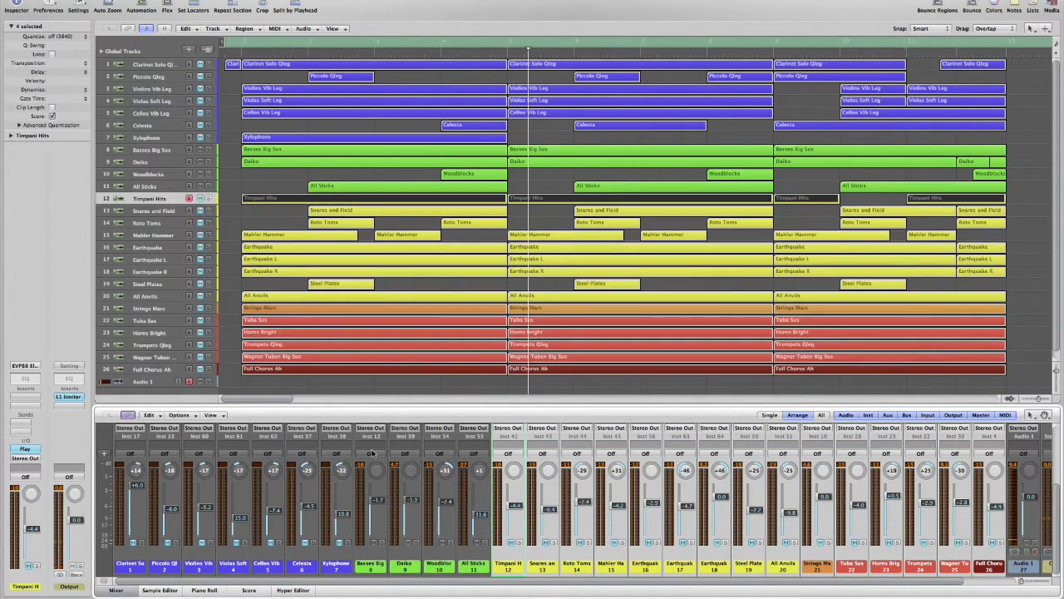
left_click_drag(337, 435, 132, 529)
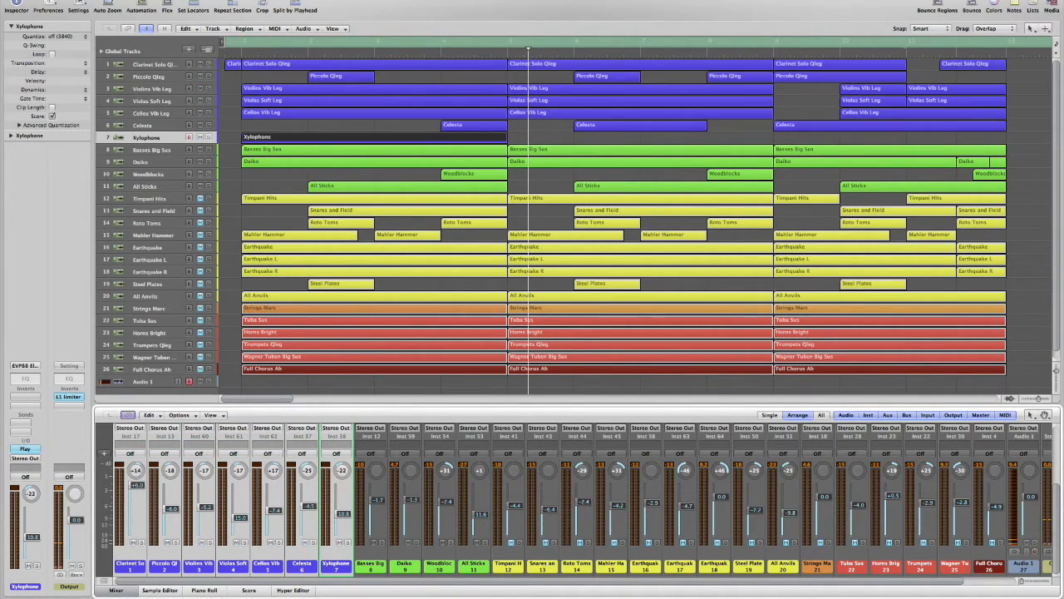
- Open the bounce settings and examine the exported WAV files in the Bounces folder, from Exploration to Battle Full
left_click(119, 241)
left_click(499, 58)
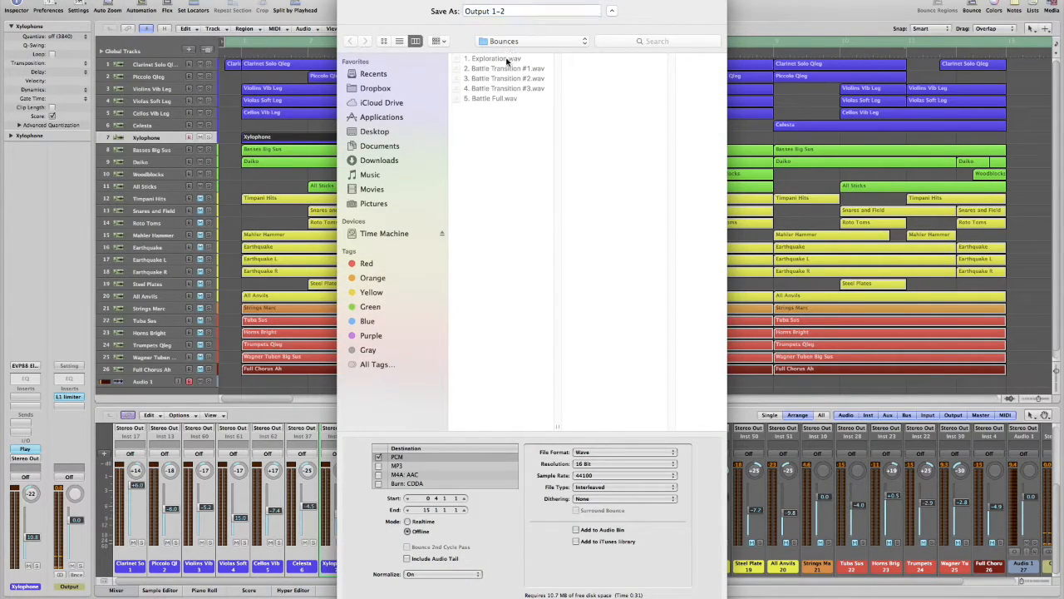
left_click(505, 68)
left_click(500, 99)
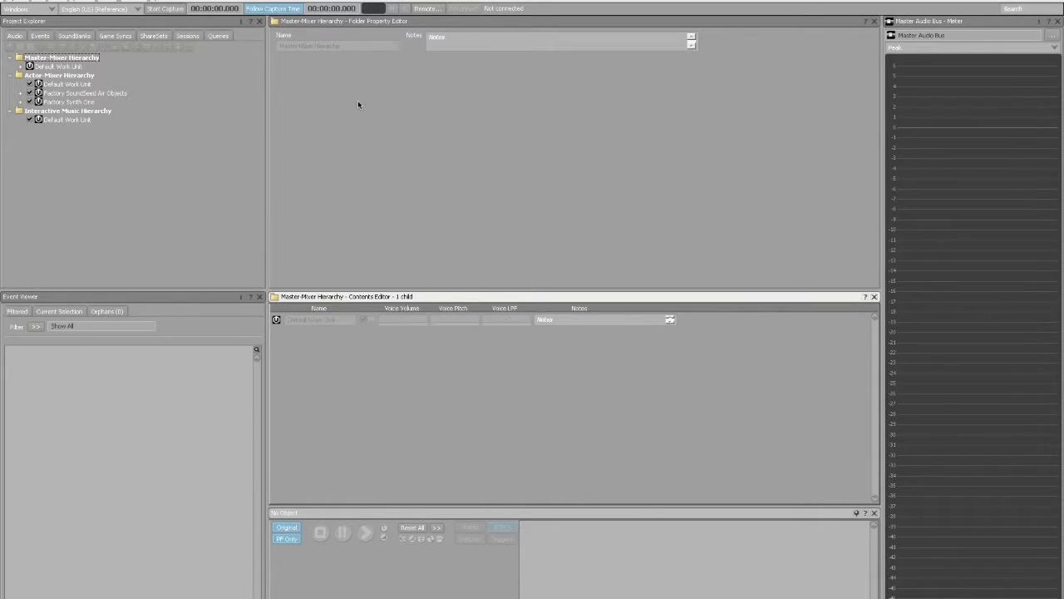
- In Wwise, switch to the Interactive Music layout and create a default-named music segment in the Interactive Music Hierarchy's Default Work Unit
left_click(84, 3)
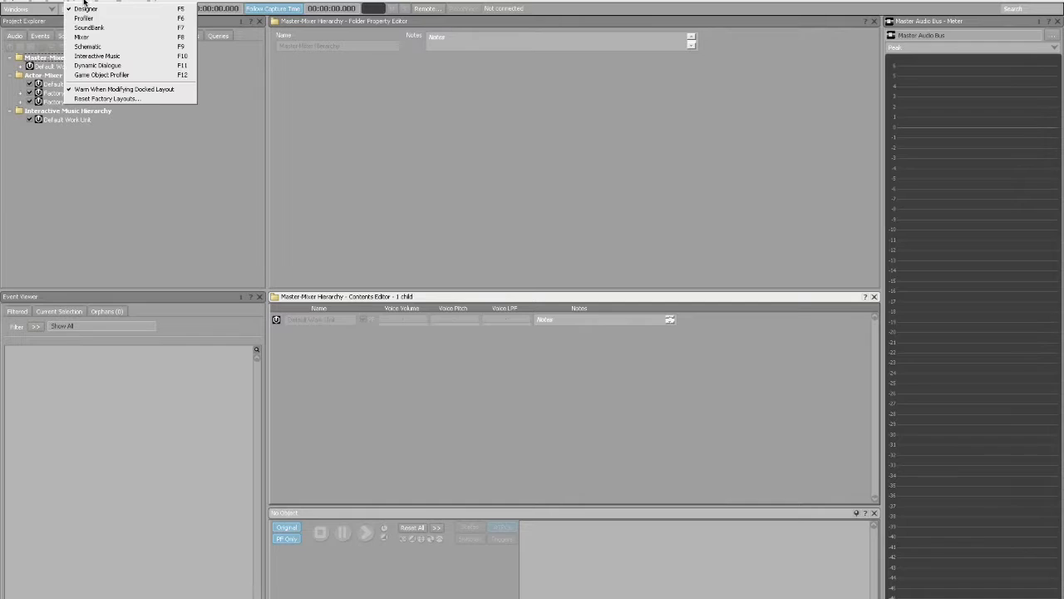
left_click(92, 55)
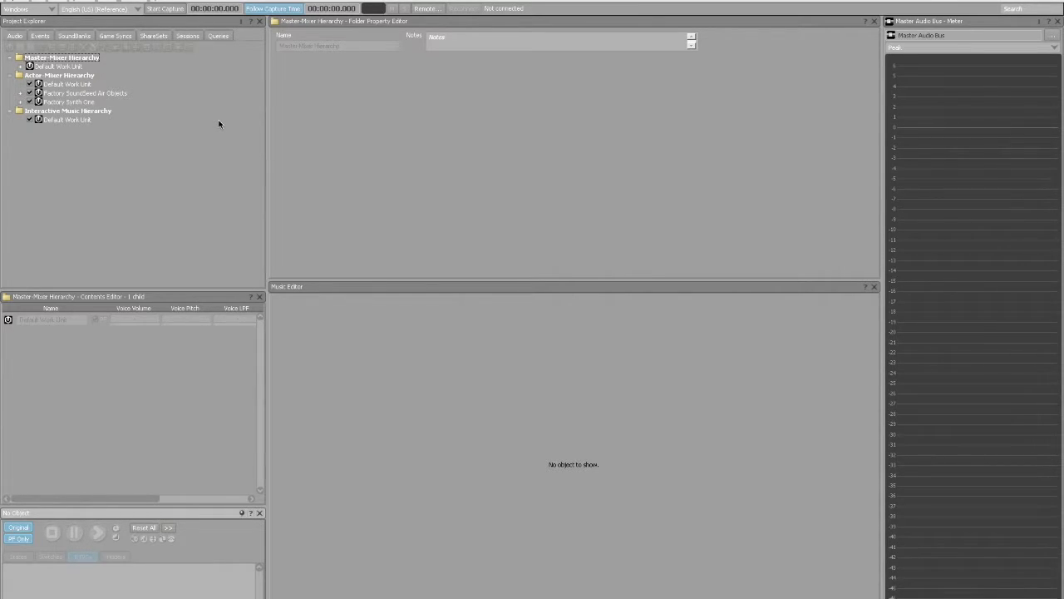
right_click(81, 121)
mouse_move(237, 127)
left_click(306, 164)
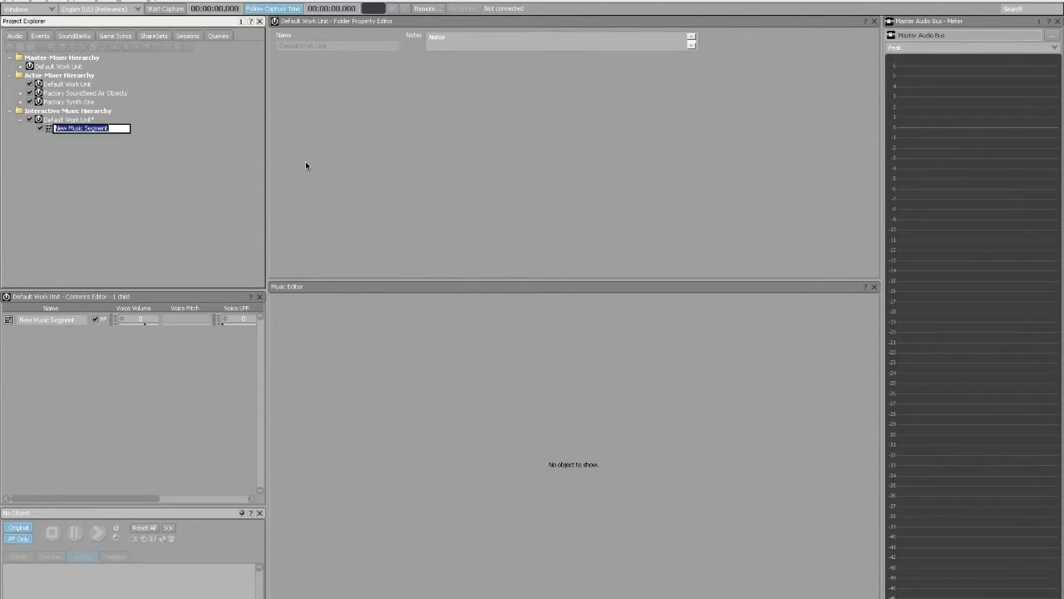
key("Return")
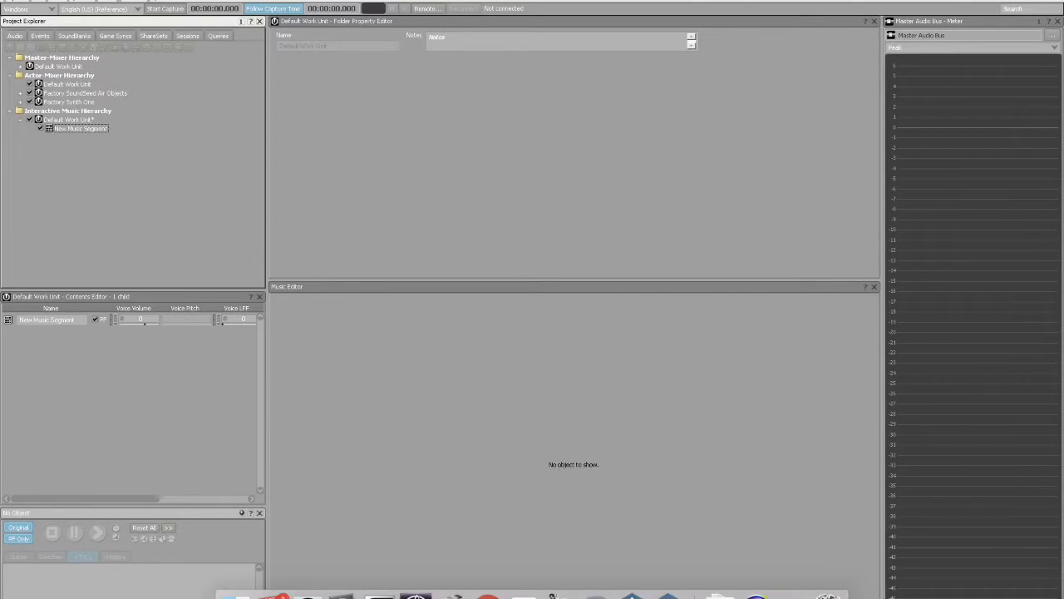
- Import the five WAV files from the Bounces folder into the music segment as music tracks, replacing existing originals, and expand the segment
left_click(235, 593)
left_click_drag(402, 213, 659, 60)
left_click_drag(399, 101, 81, 130)
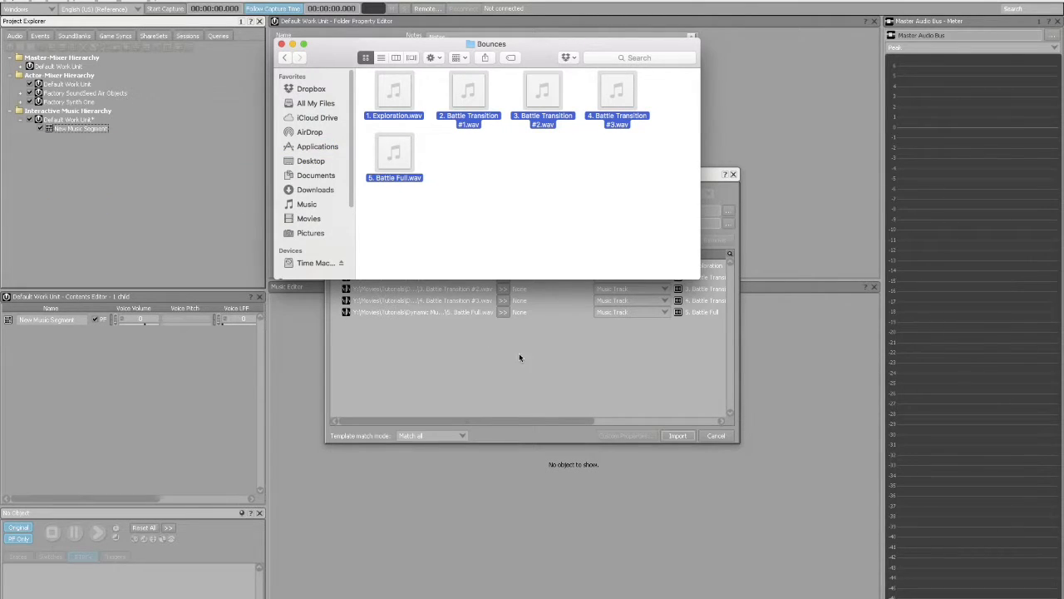
left_click(571, 369)
left_click(676, 435)
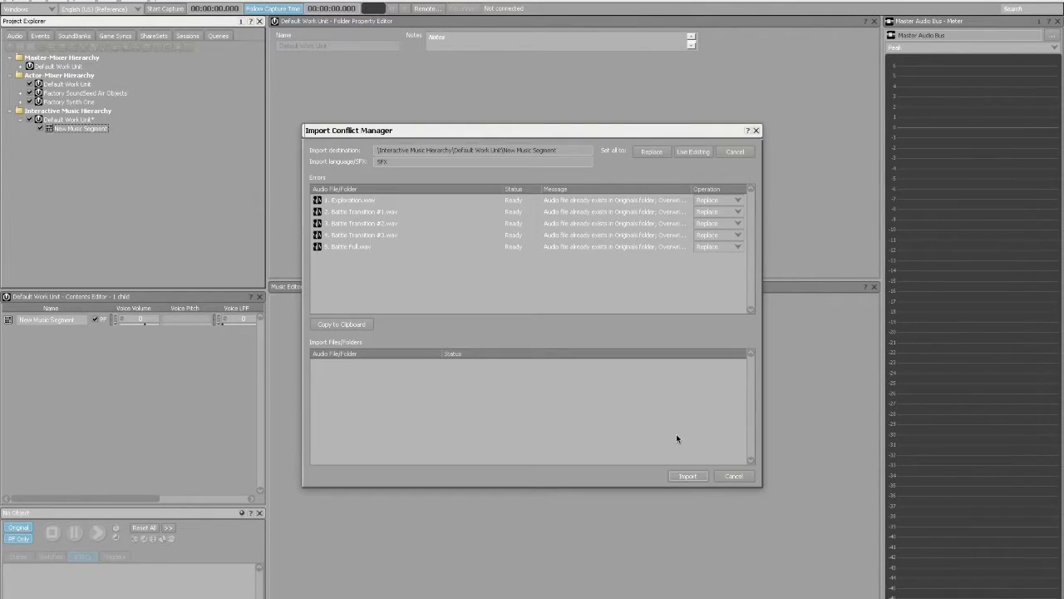
left_click(688, 476)
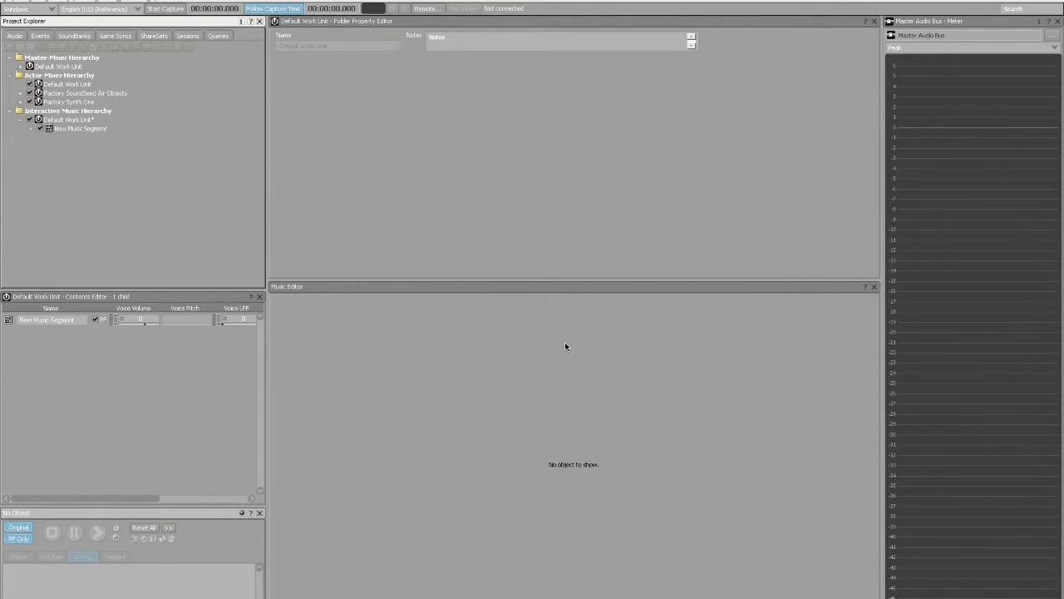
left_click(31, 129)
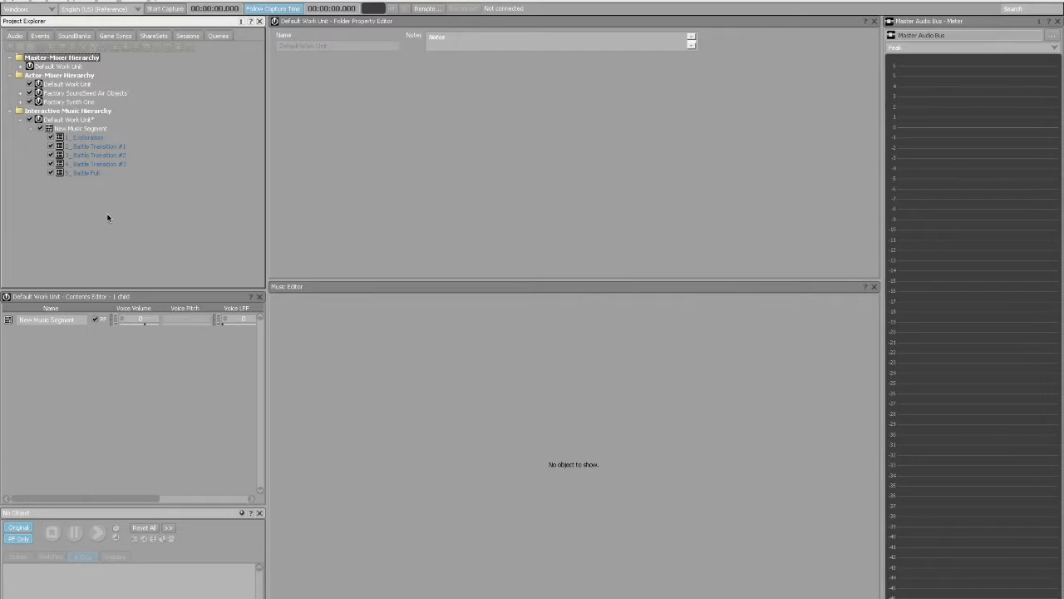
- Open the user preferences
left_click(15, 1)
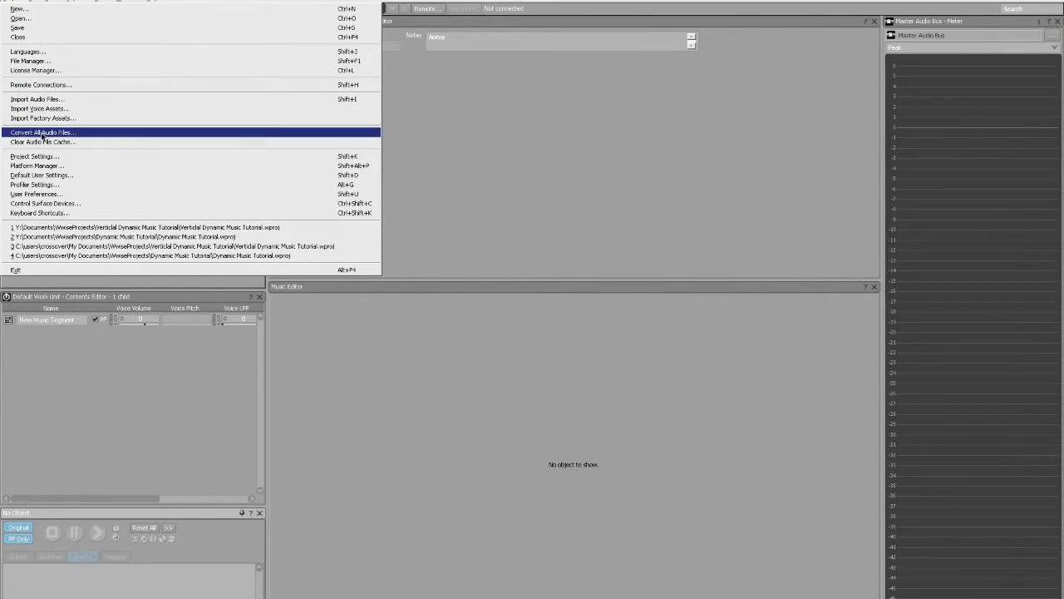
left_click(42, 195)
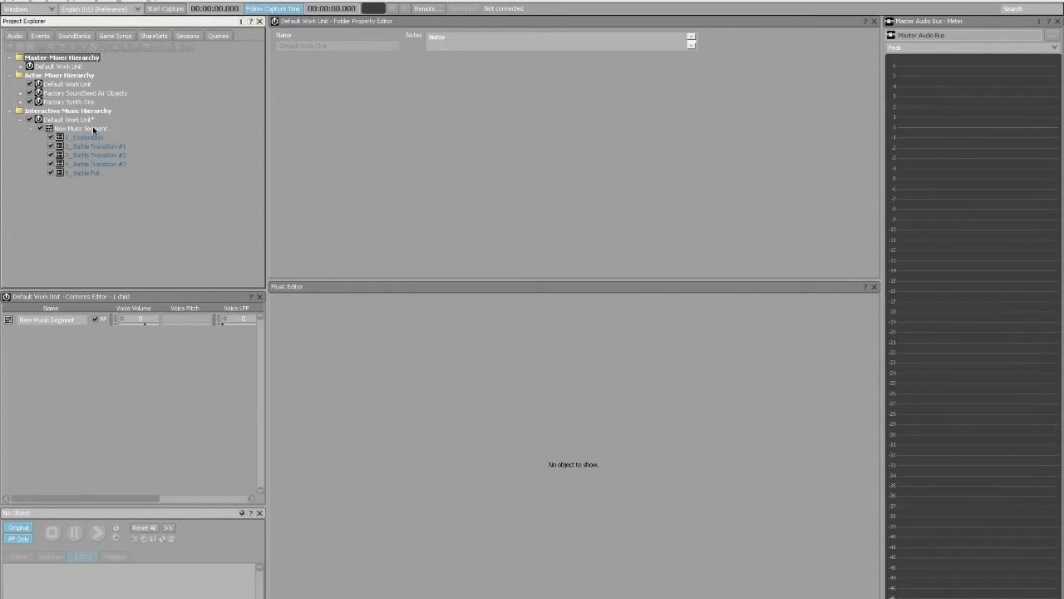
- Set the new music segment's tempo to 101
left_click(91, 129)
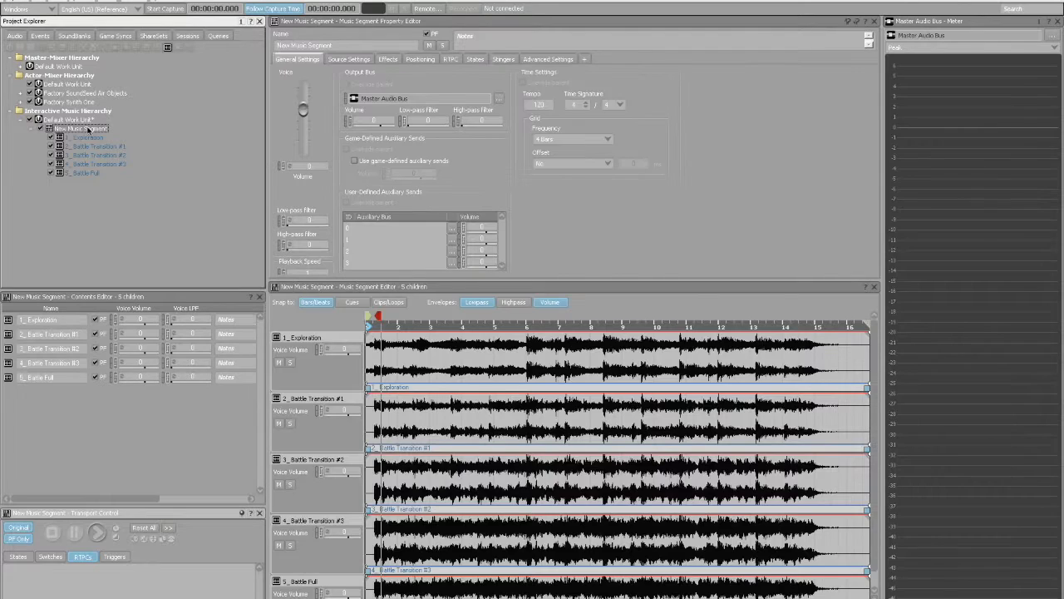
double_click(542, 105)
type("10")
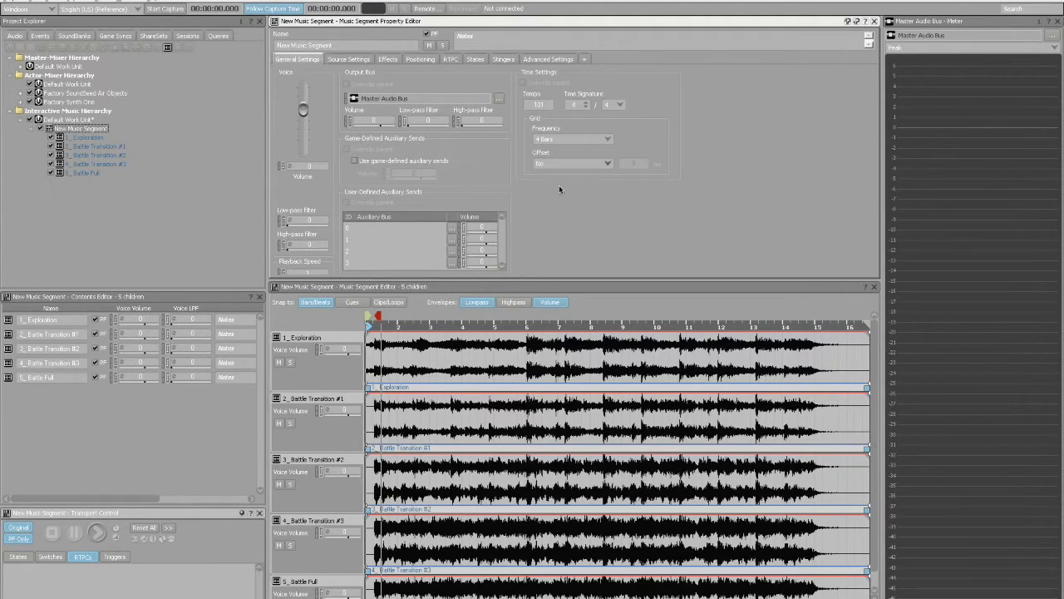
type("1")
key("Return")
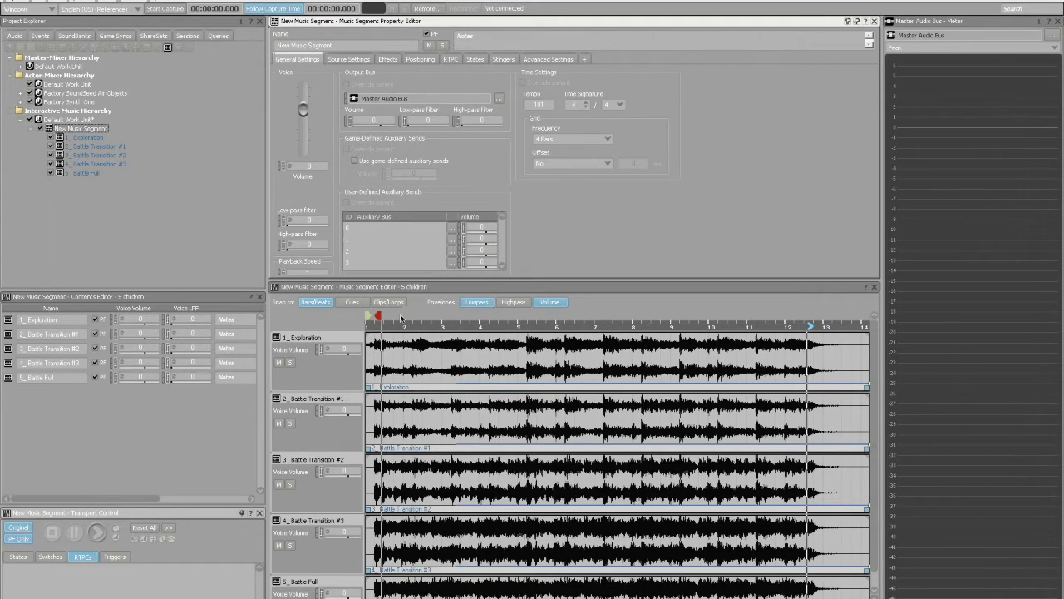
- Align the entry cue and the five clips at bar 1, and place the exit cue just past bar 12
left_click_drag(369, 315, 379, 315)
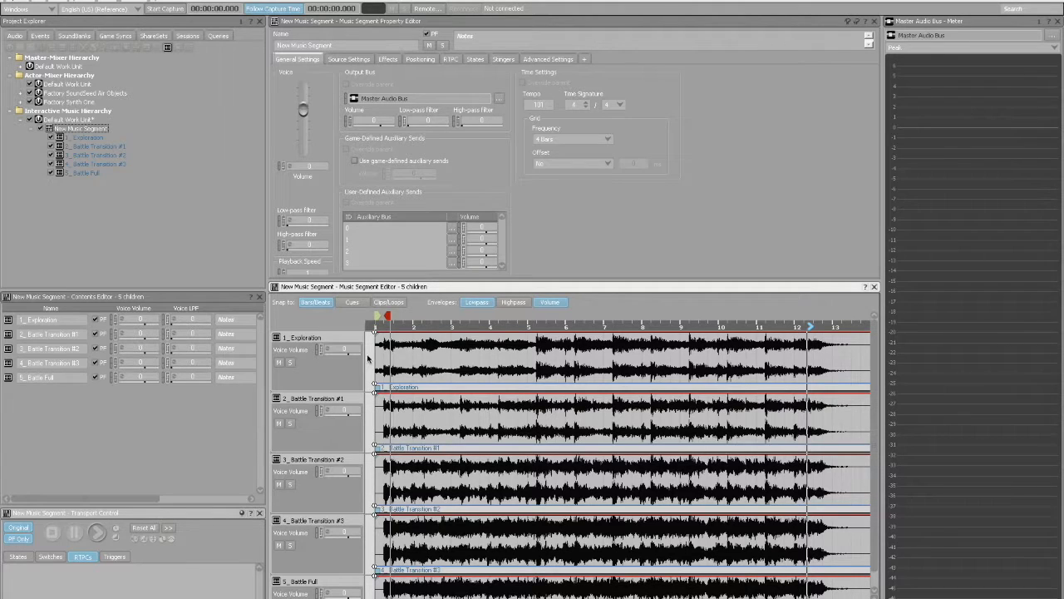
scroll(417, 345, "down", 1)
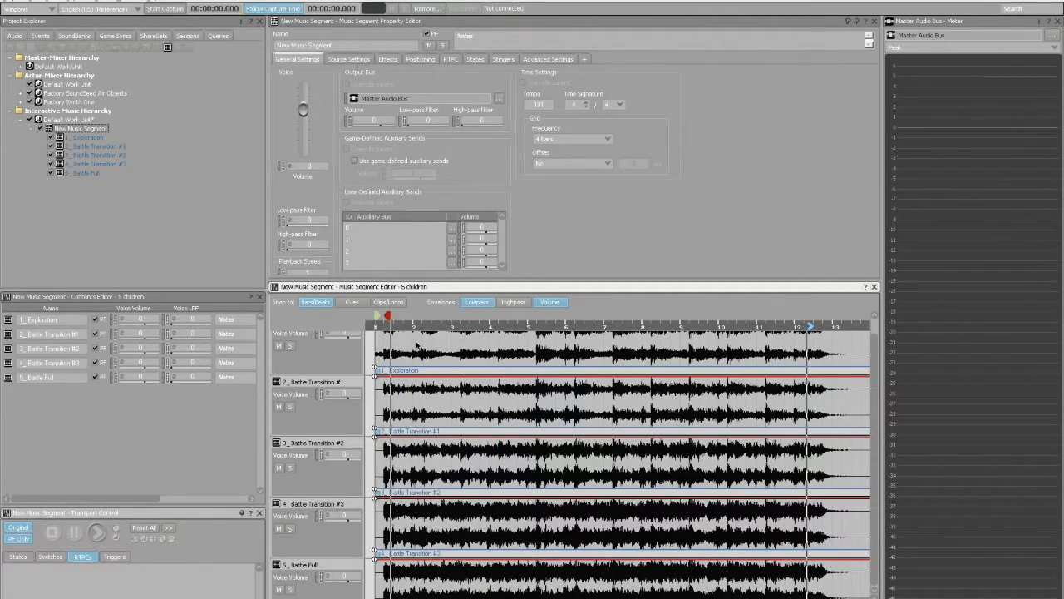
scroll(407, 346, "up", 1)
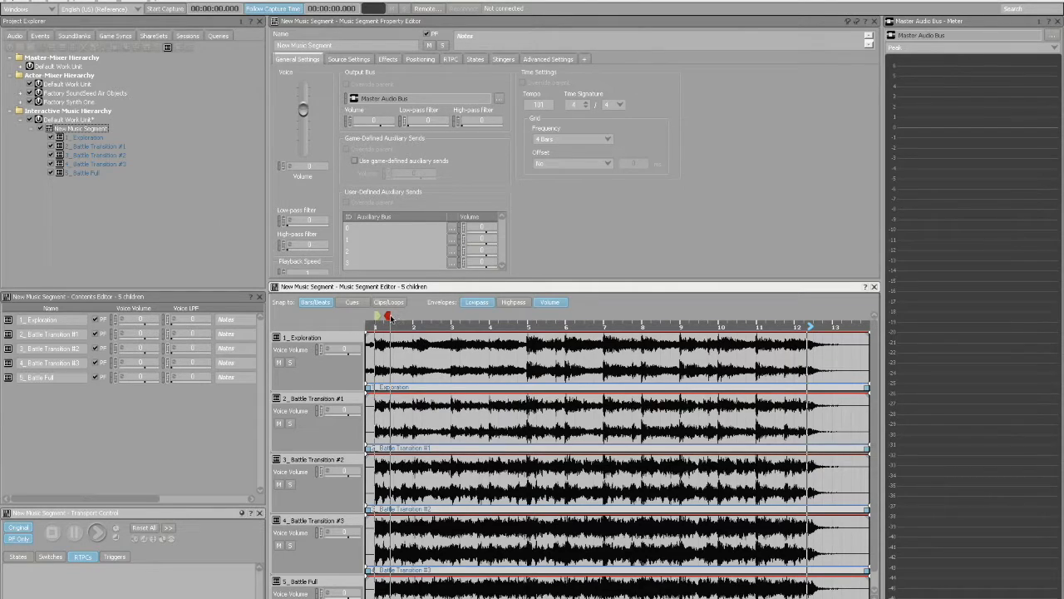
mouse_move(389, 316)
left_mouse_down()
mouse_move(819, 319)
mouse_move(814, 331)
left_mouse_up()
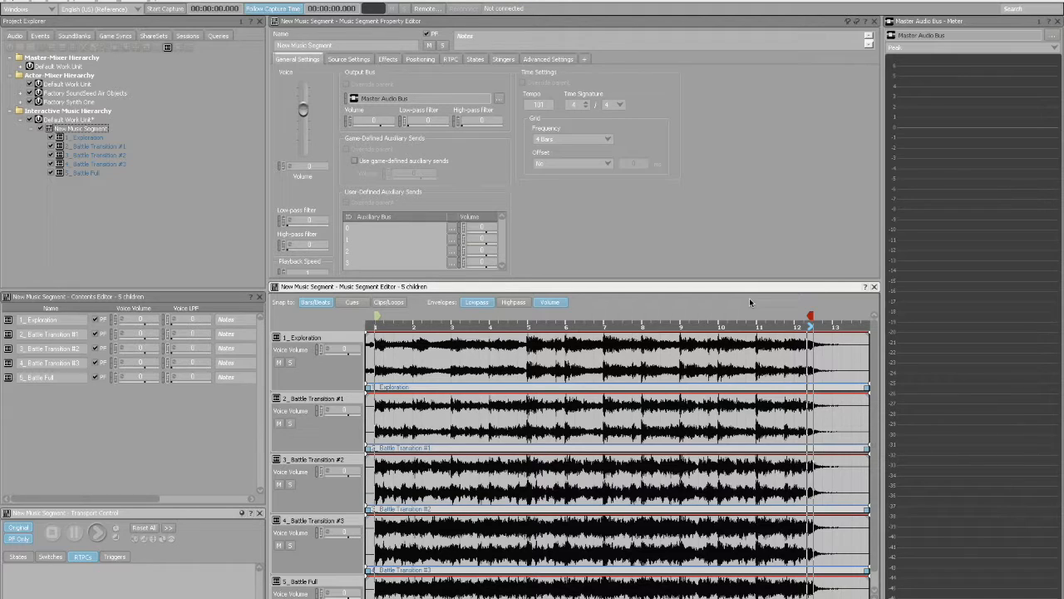
left_click(537, 231)
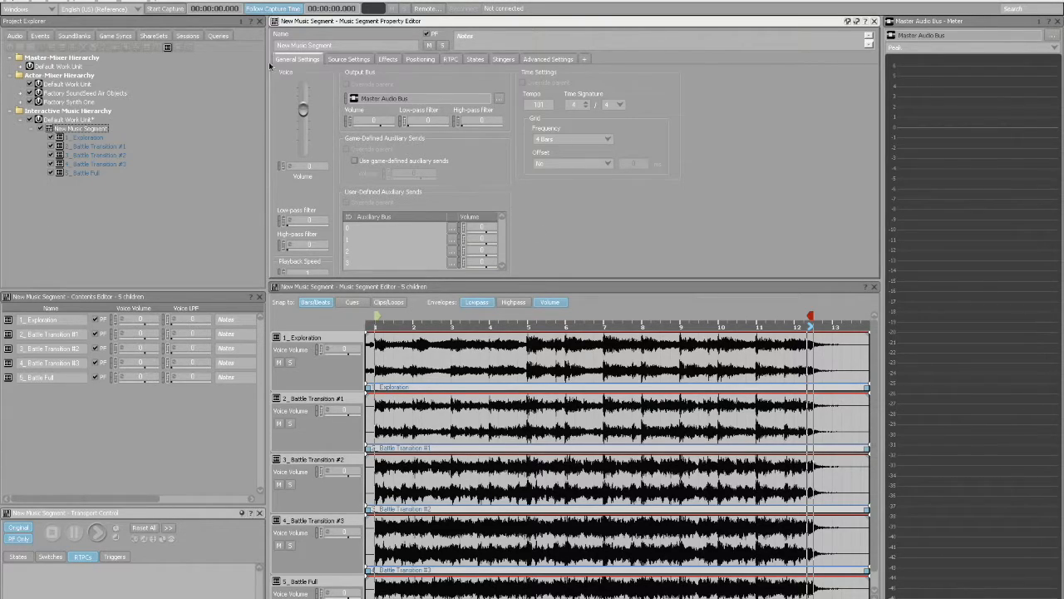
- Create a game parameter in the Game Parameters Default Work Unit, keeping the name New_Game_Parameter
left_click(127, 37)
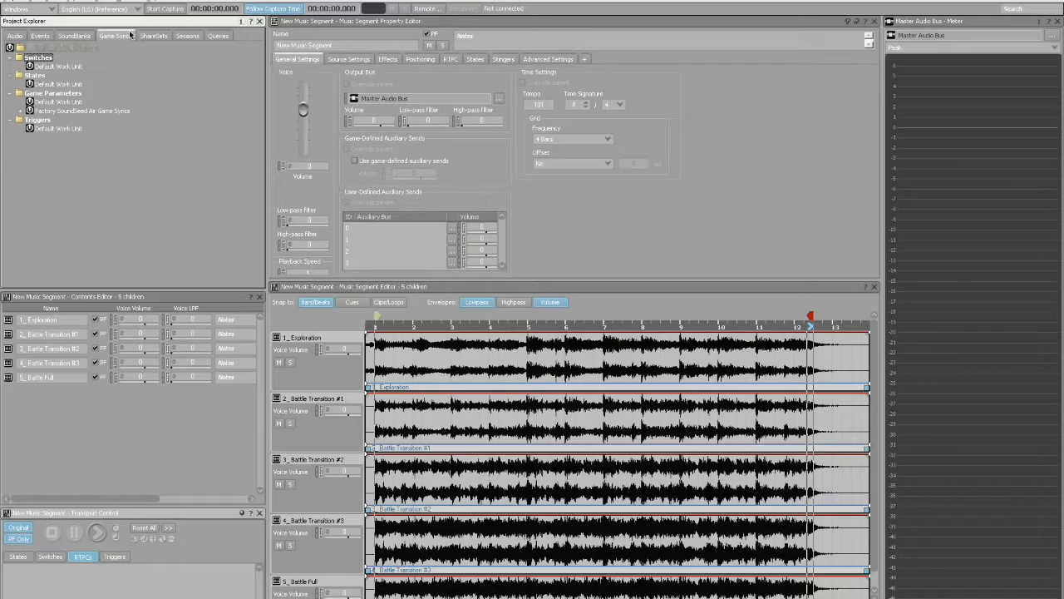
right_click(67, 103)
mouse_move(89, 108)
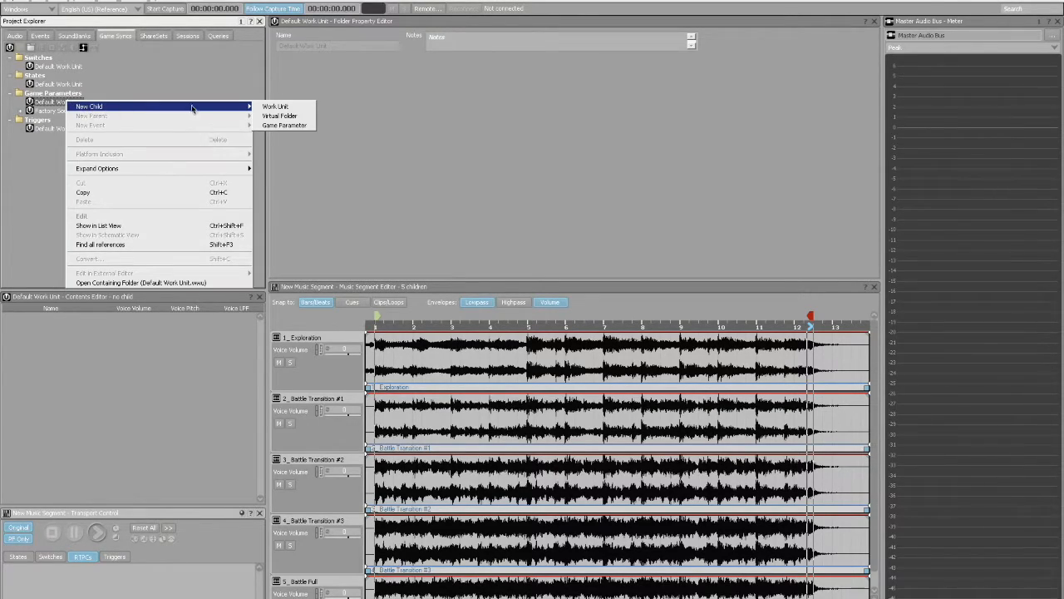
left_click(283, 126)
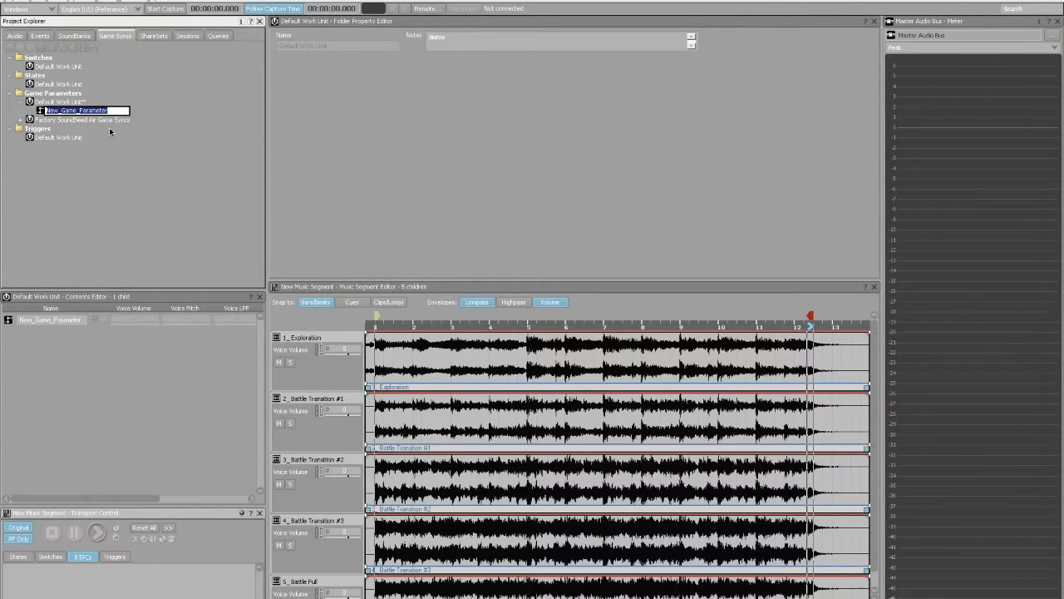
key("Return")
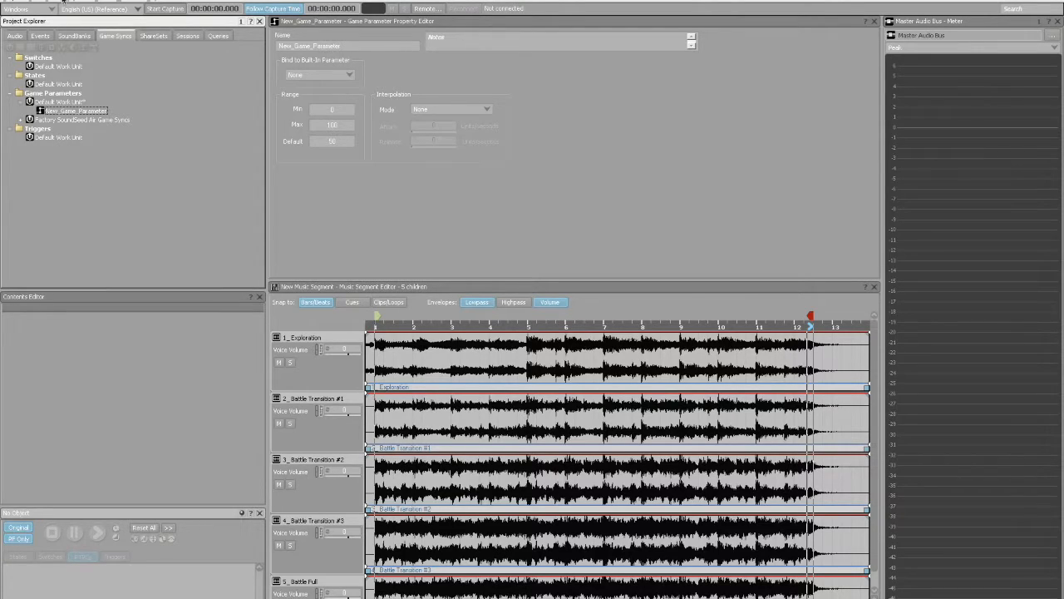
- Add an RTPC to the 1_Exploration track of the music segment that drives Voice Volume with New_Game_Parameter
left_click(15, 36)
left_click(80, 128)
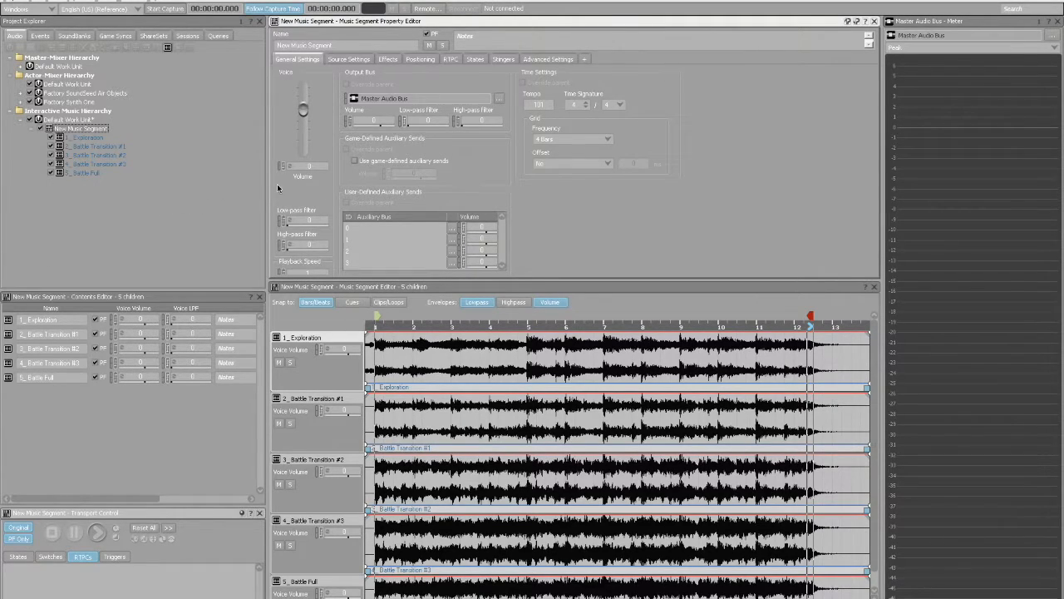
left_click(450, 59)
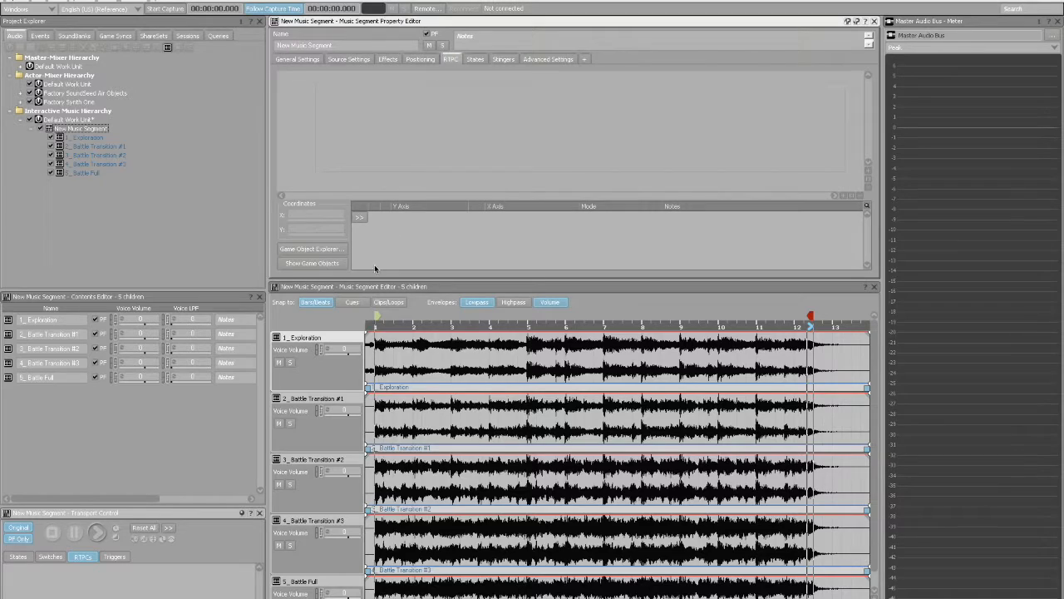
left_click(339, 377)
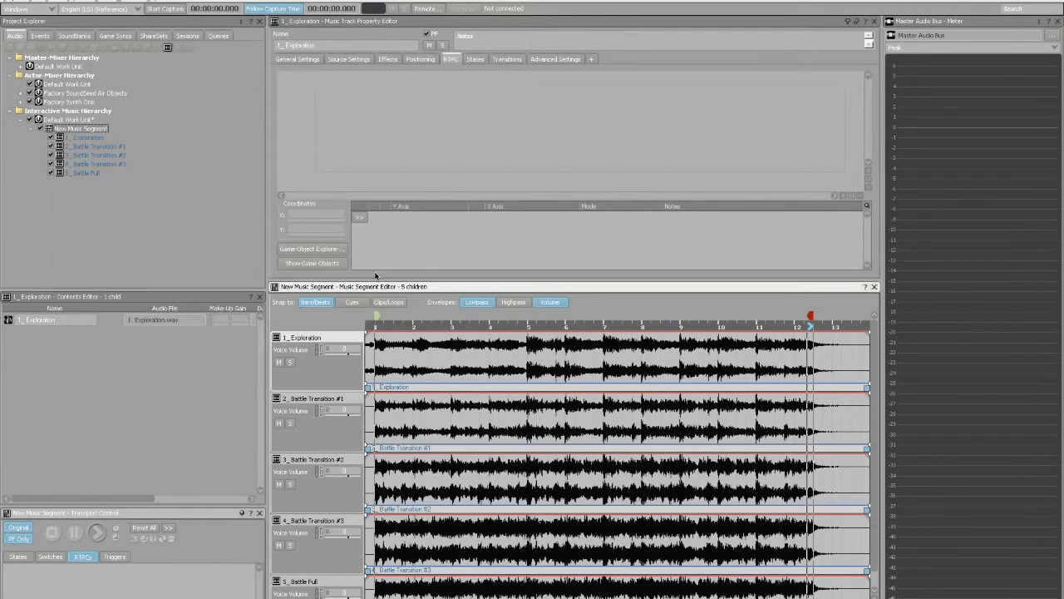
left_click(360, 217)
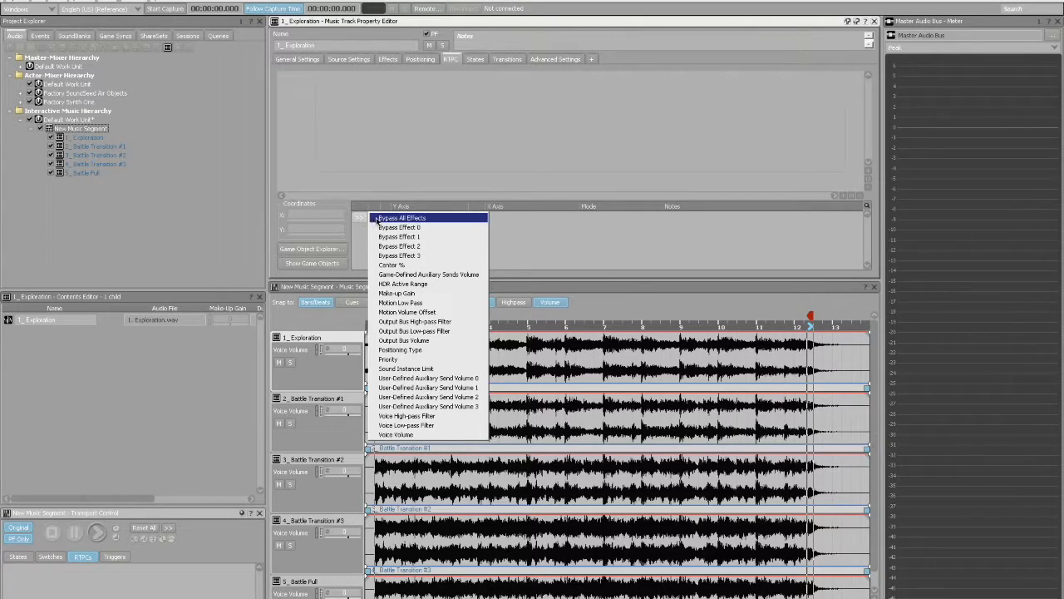
left_click(419, 435)
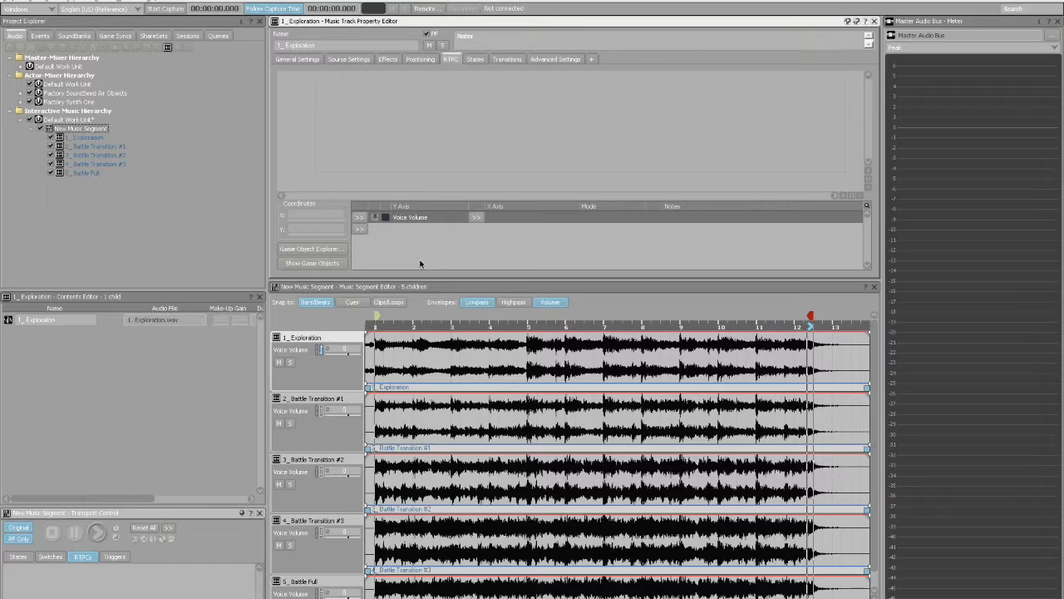
left_click(475, 219)
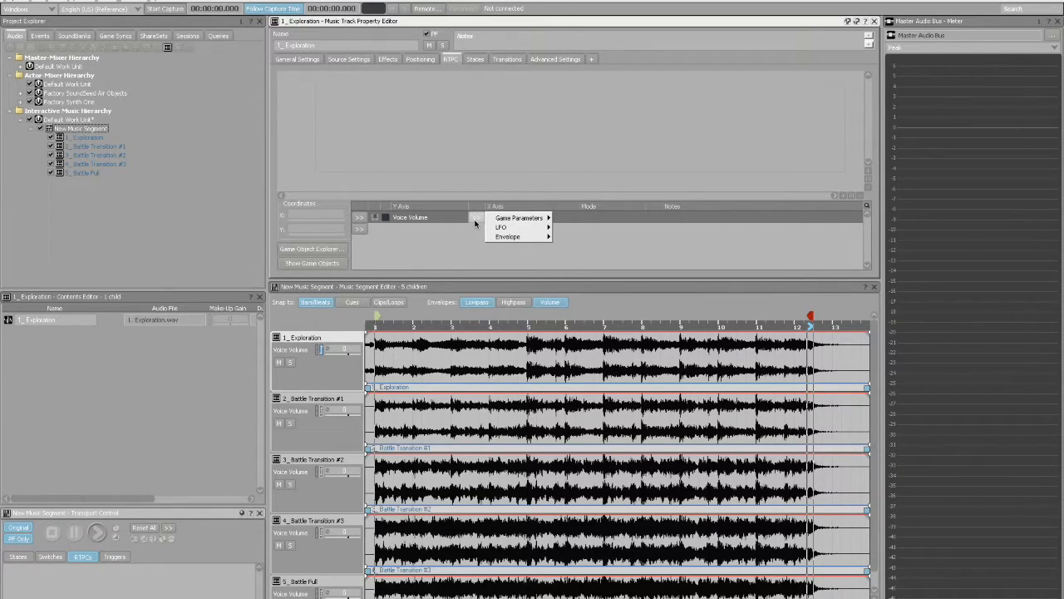
mouse_move(489, 221)
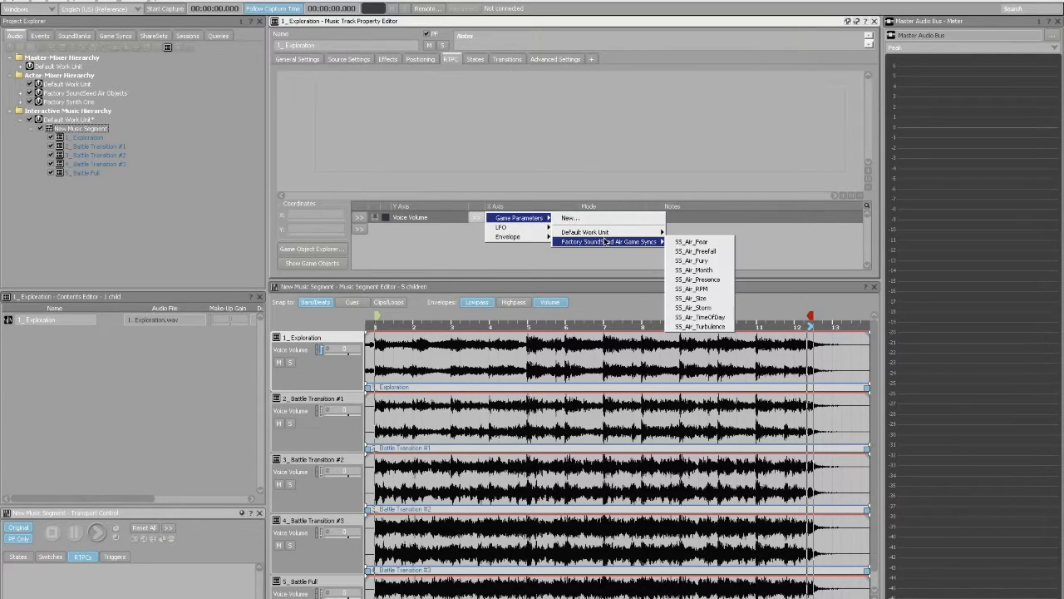
mouse_move(611, 234)
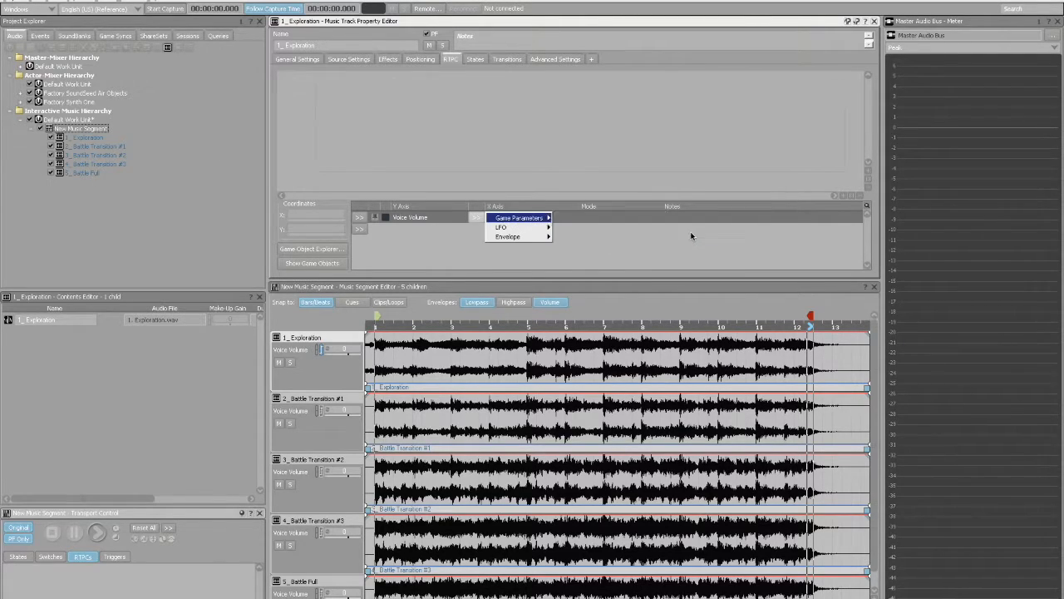
left_click(692, 233)
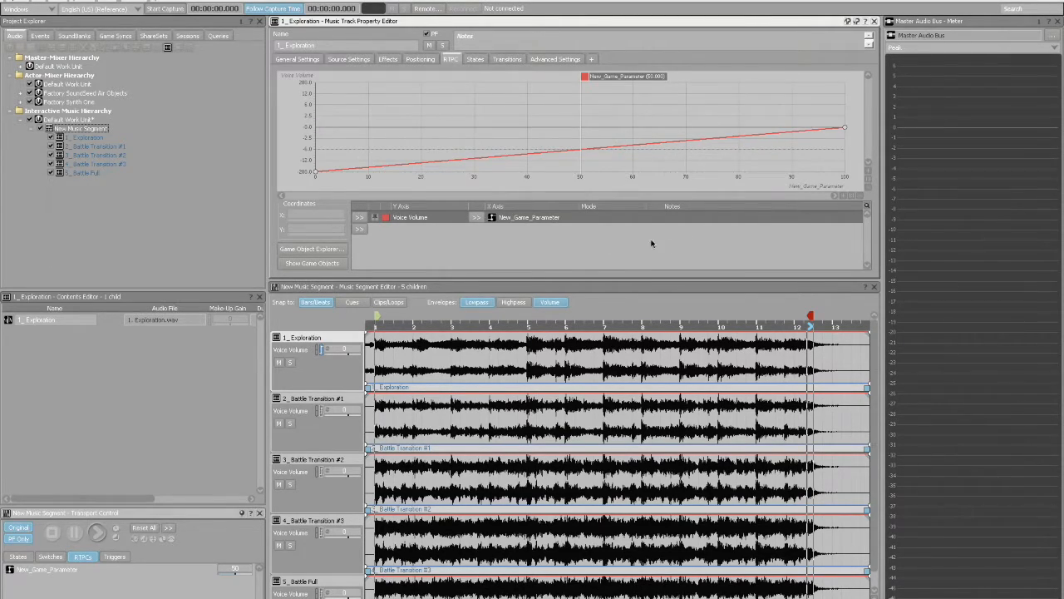
- Shape the 1_Exploration volume curve to fall from about 0 at parameter 0 to -200 at 40, and hold -200 up to 100
left_click(408, 321)
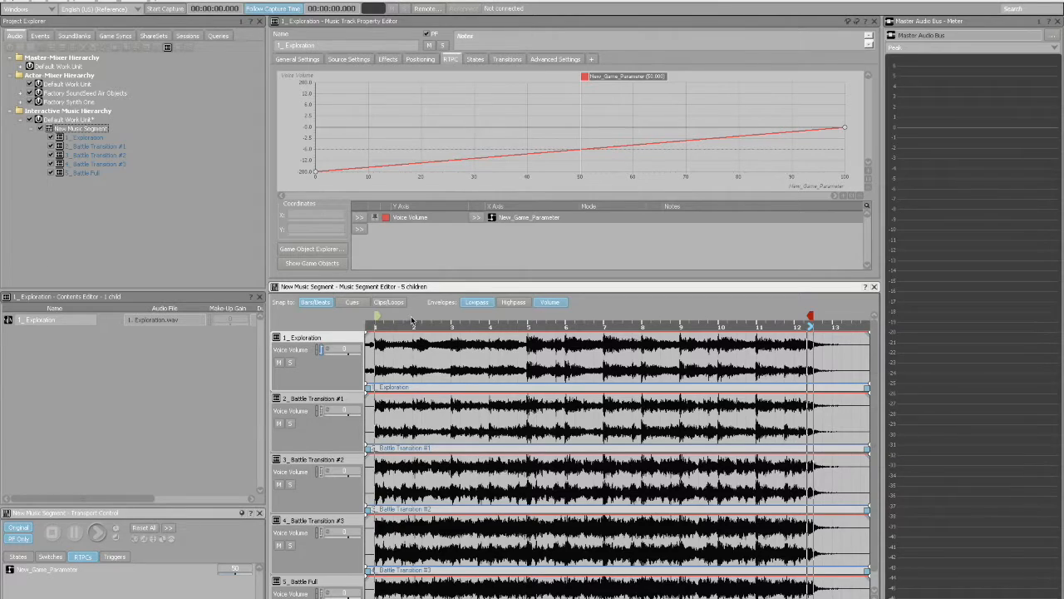
left_click(531, 155)
double_click(528, 156)
left_click_drag(527, 156, 527, 157)
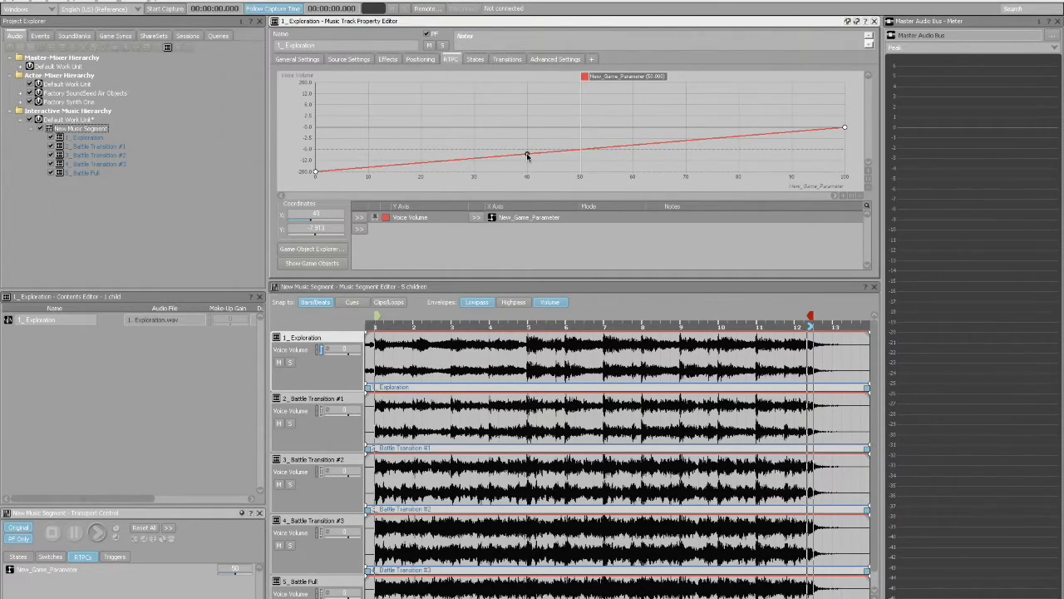
left_click_drag(315, 172, 316, 128)
left_click_drag(529, 155, 527, 172)
left_click_drag(846, 130, 853, 179)
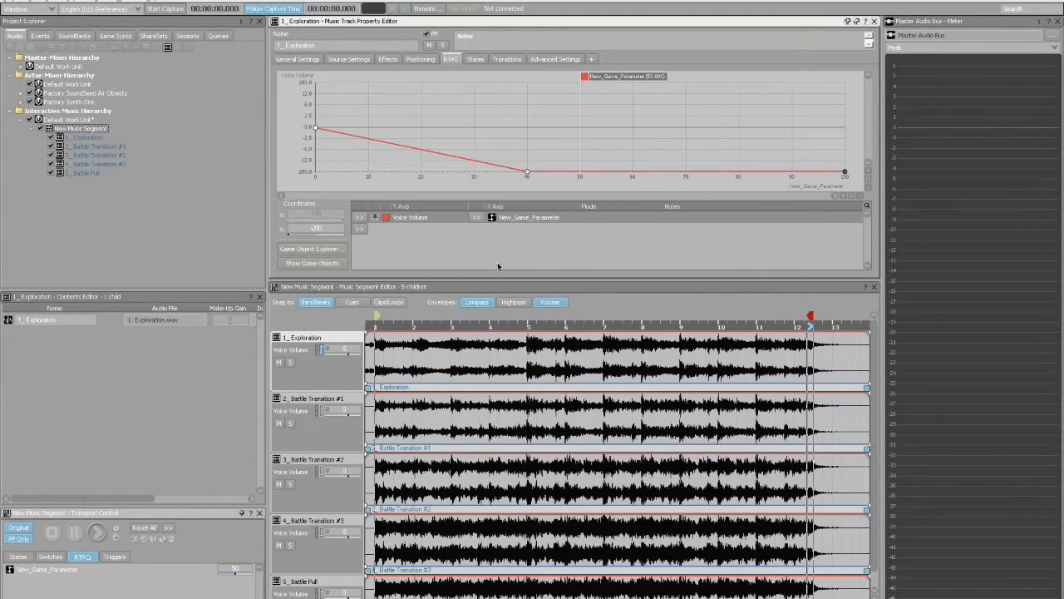
- Add an RTPC to the 2_Battle Transition #1 track that drives Voice Volume with New_Game_Parameter
left_click(341, 433)
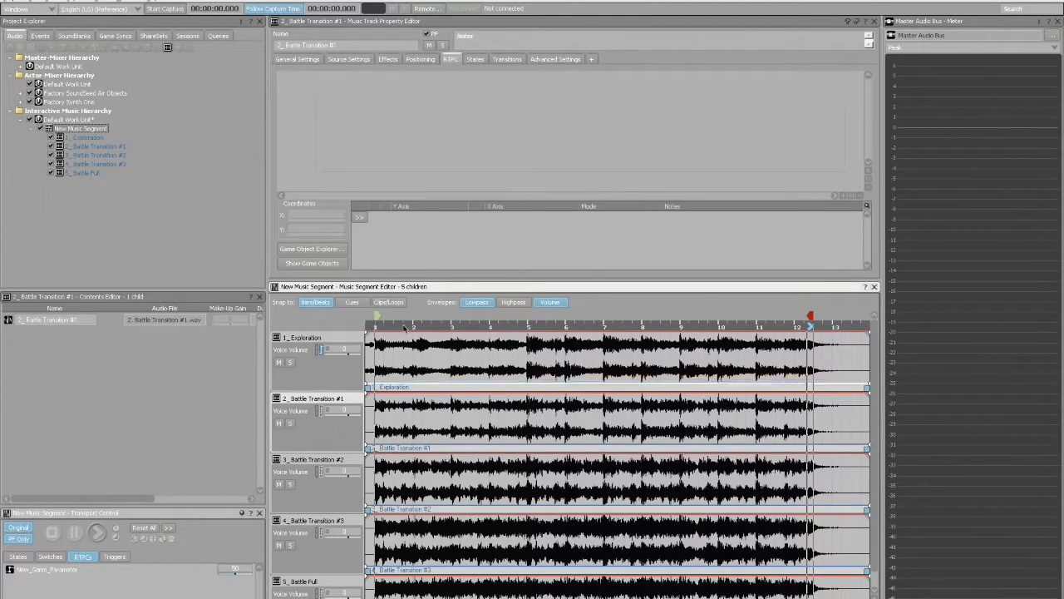
left_click(359, 217)
left_click(432, 434)
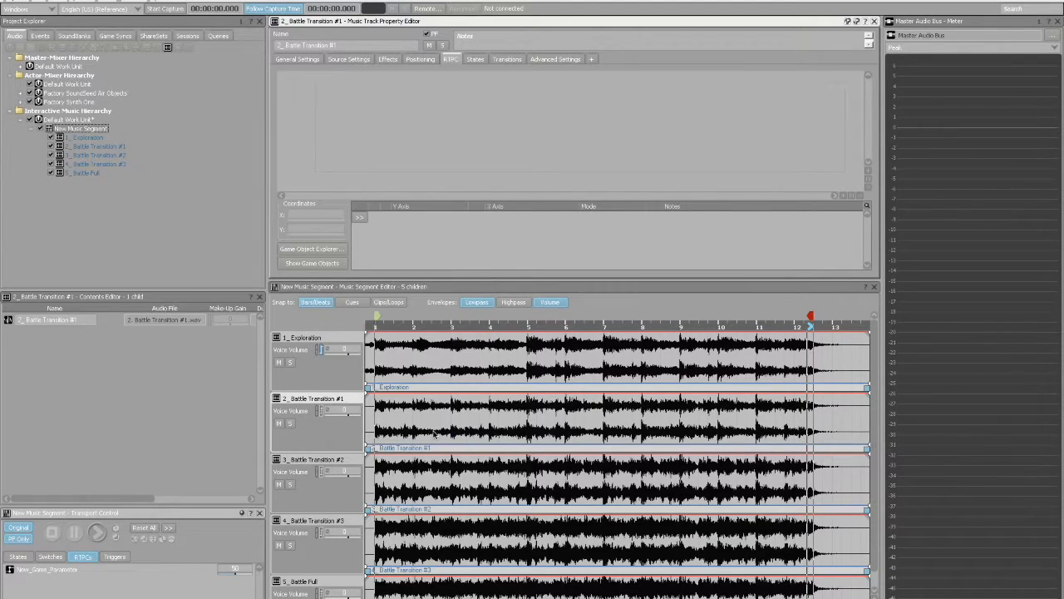
left_click(476, 217)
mouse_move(519, 218)
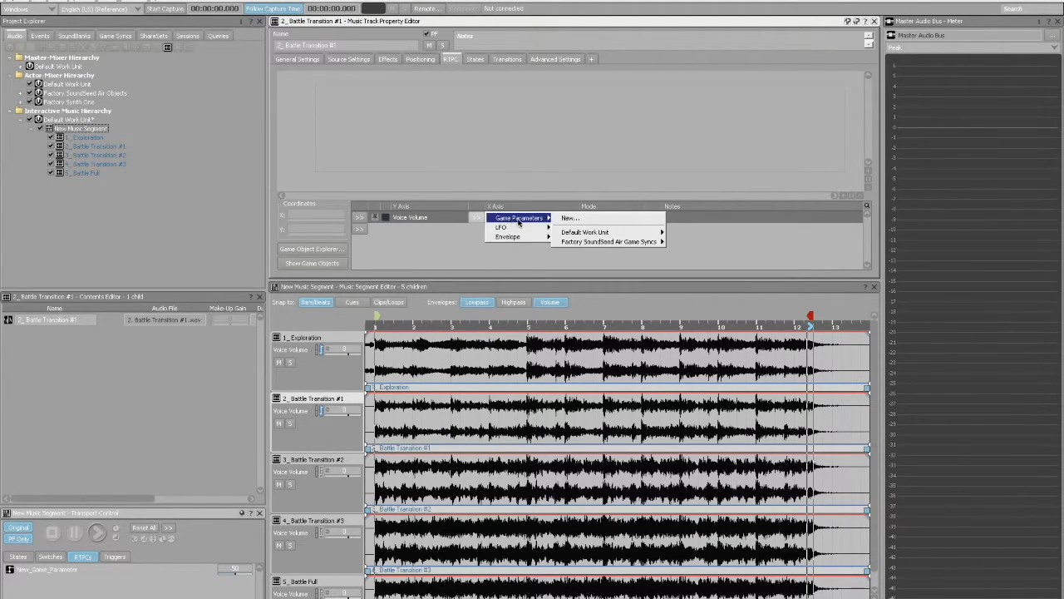
mouse_move(586, 232)
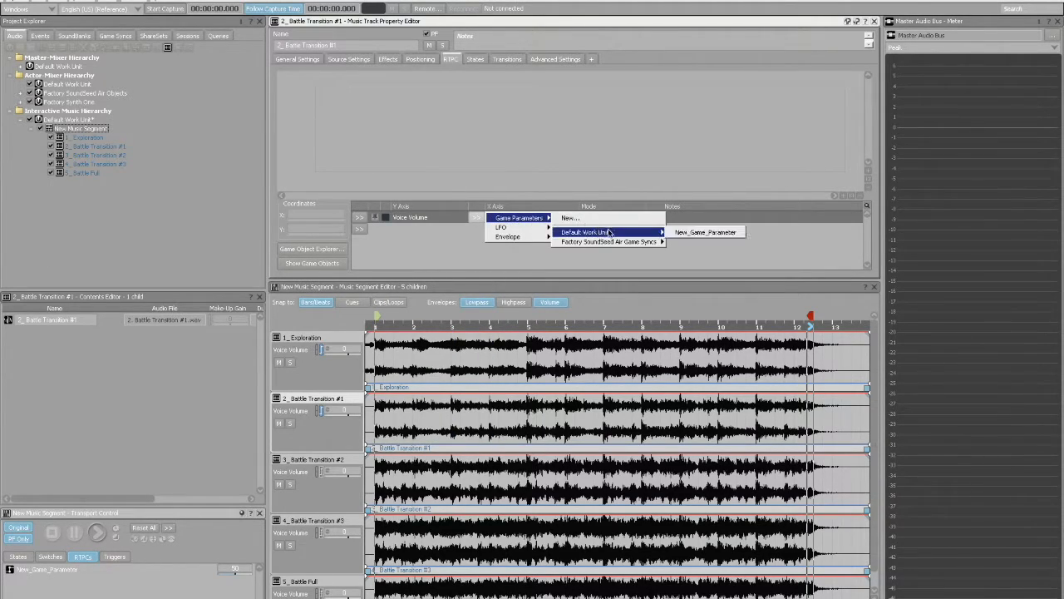
left_click(674, 233)
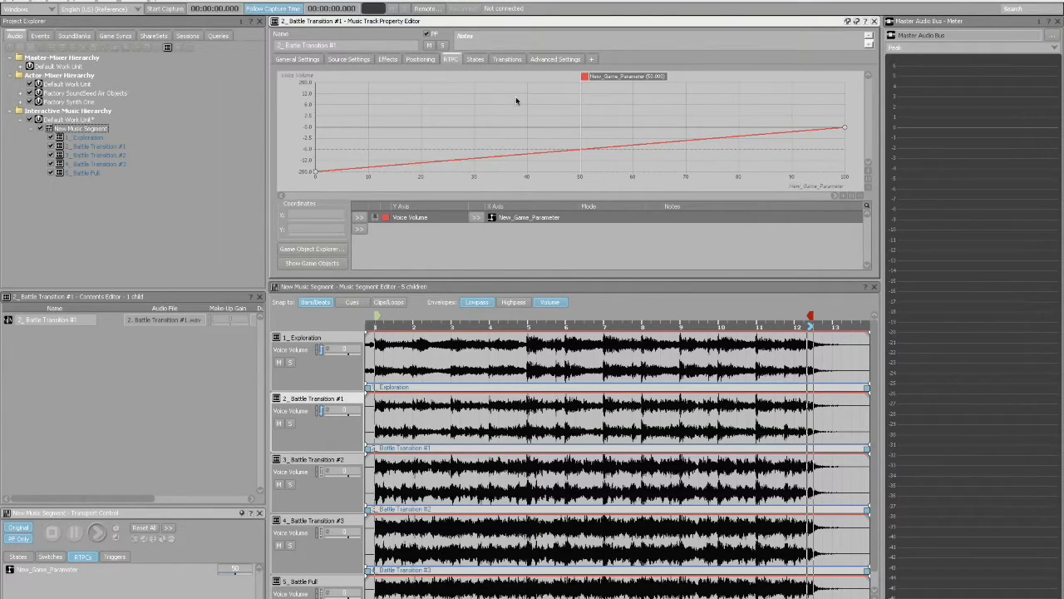
- Shape the Battle Transition #1 curve to peak near 0 at about parameter 40, drop to -200 at about 60, and hold -200 up to 100
double_click(528, 155)
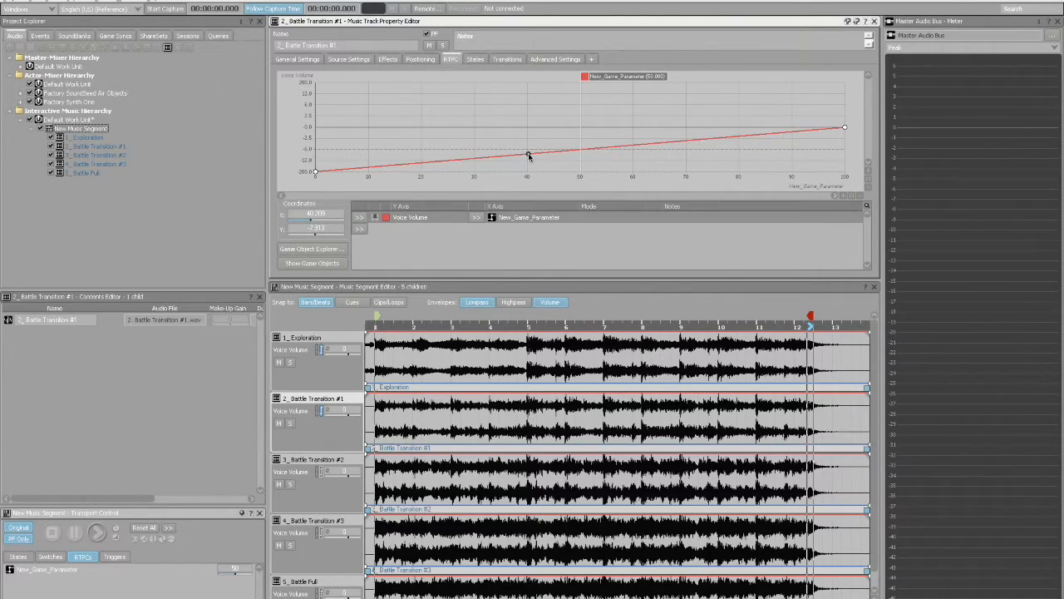
left_click_drag(528, 155, 527, 129)
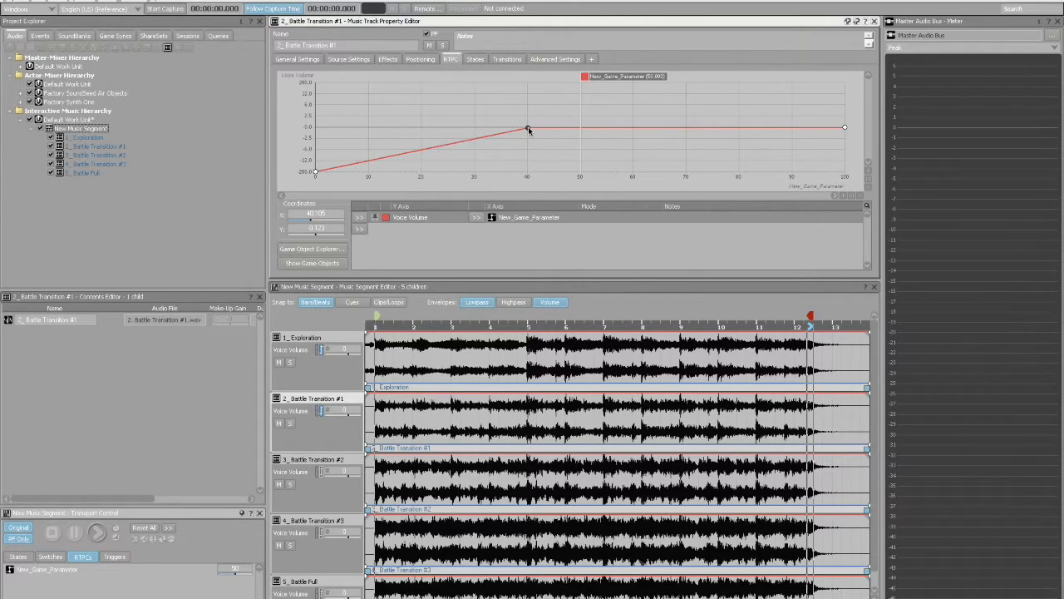
left_click(632, 131)
double_click(633, 129)
left_click_drag(633, 129, 634, 175)
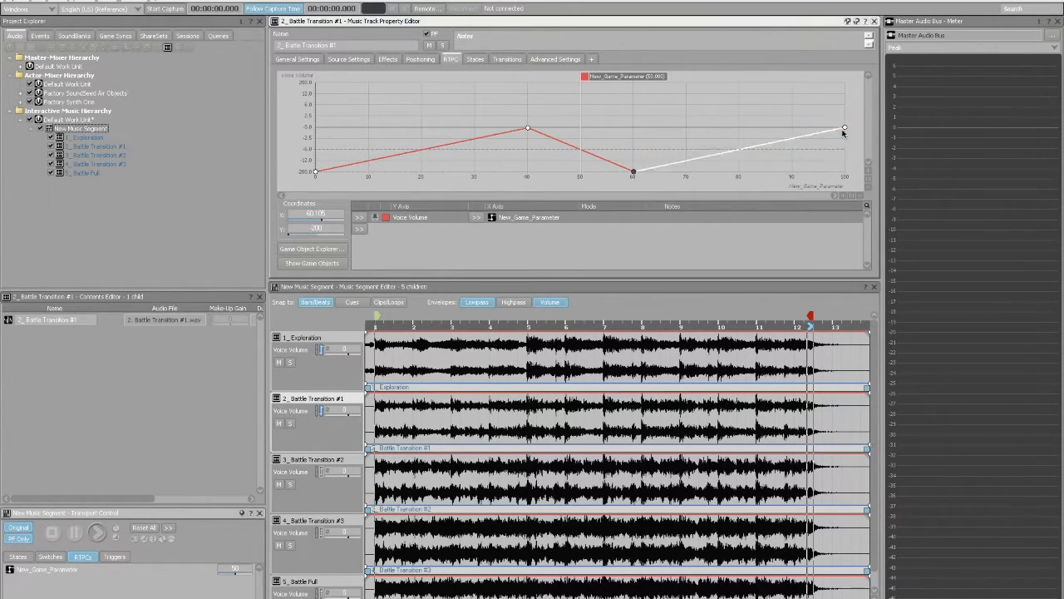
left_click_drag(845, 129, 854, 180)
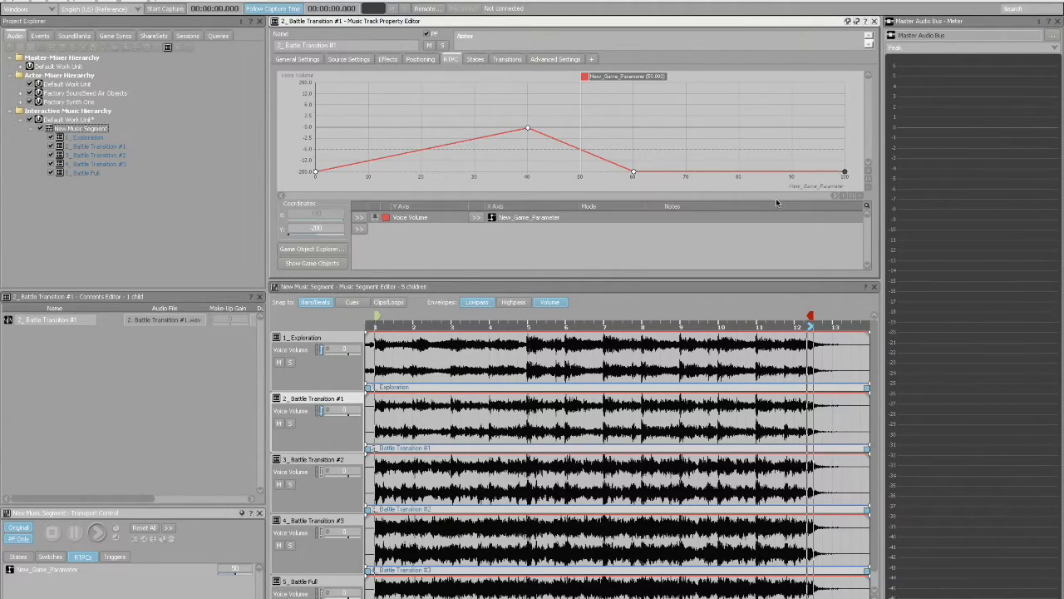
- Add an RTPC to the 3_Battle Transition #2 track that drives Voice Volume with New_Game_Parameter
left_click(323, 499)
left_click(359, 217)
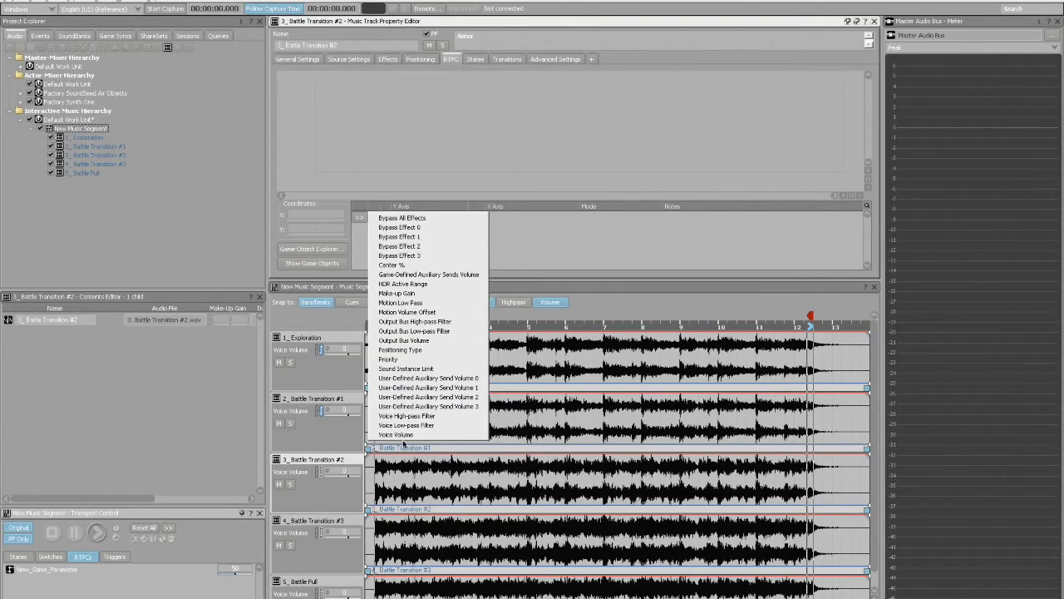
left_click(402, 434)
left_click(478, 218)
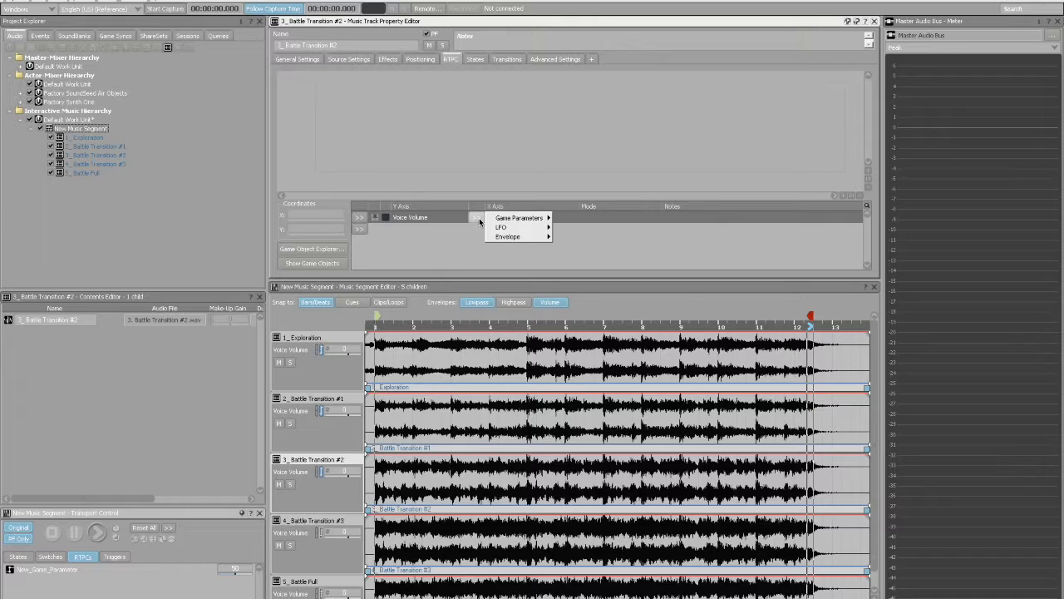
mouse_move(520, 217)
mouse_move(600, 234)
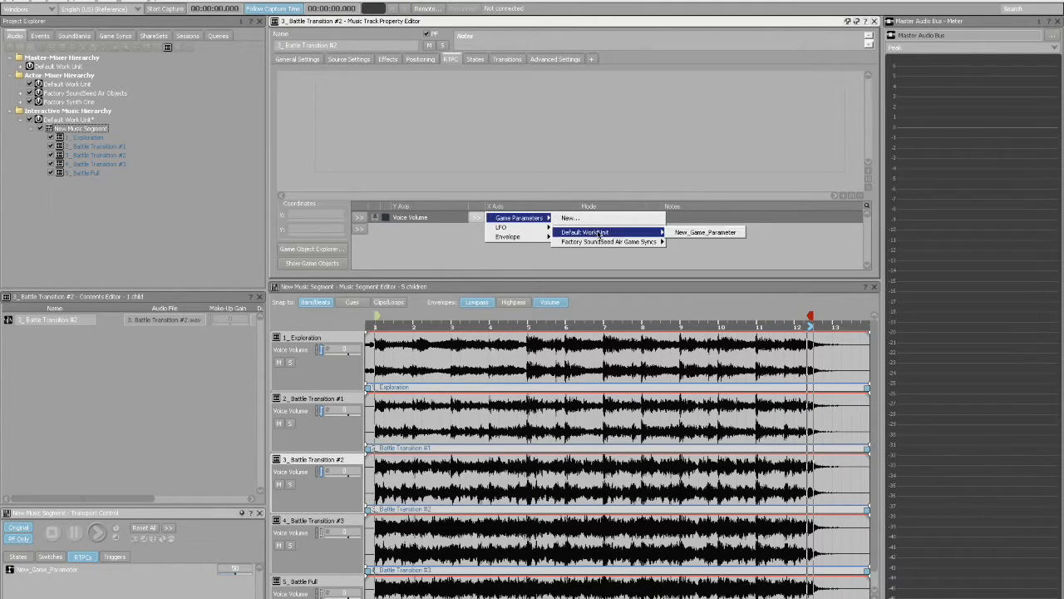
left_click(676, 233)
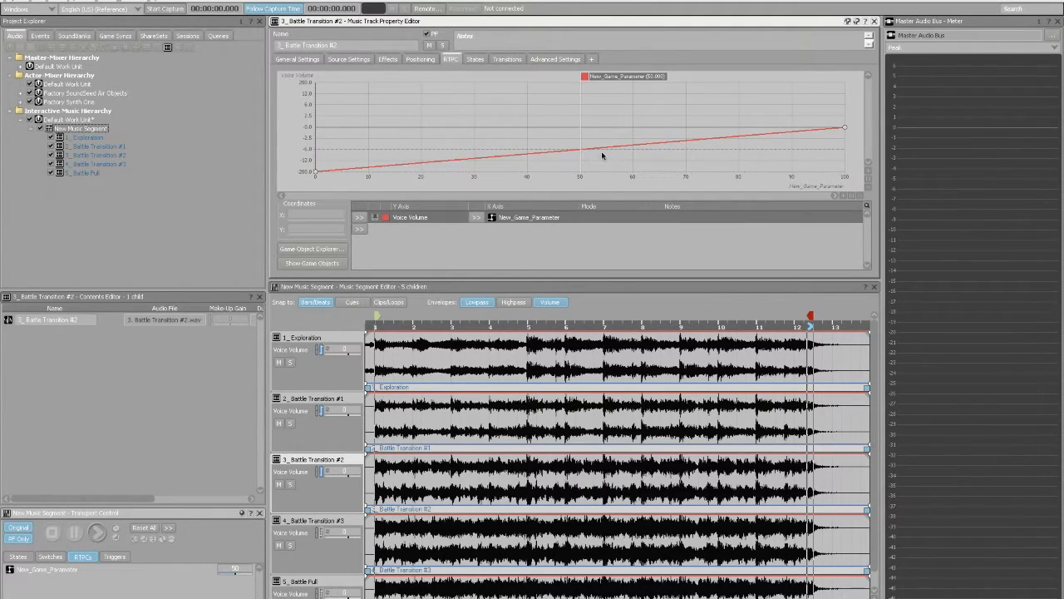
- Shape the Battle Transition #2 curve to hold -200 up to parameter 40, peak near 0 at about 60, and stay at -200 from about 80 to 100
double_click(528, 157)
left_click_drag(528, 157, 528, 171)
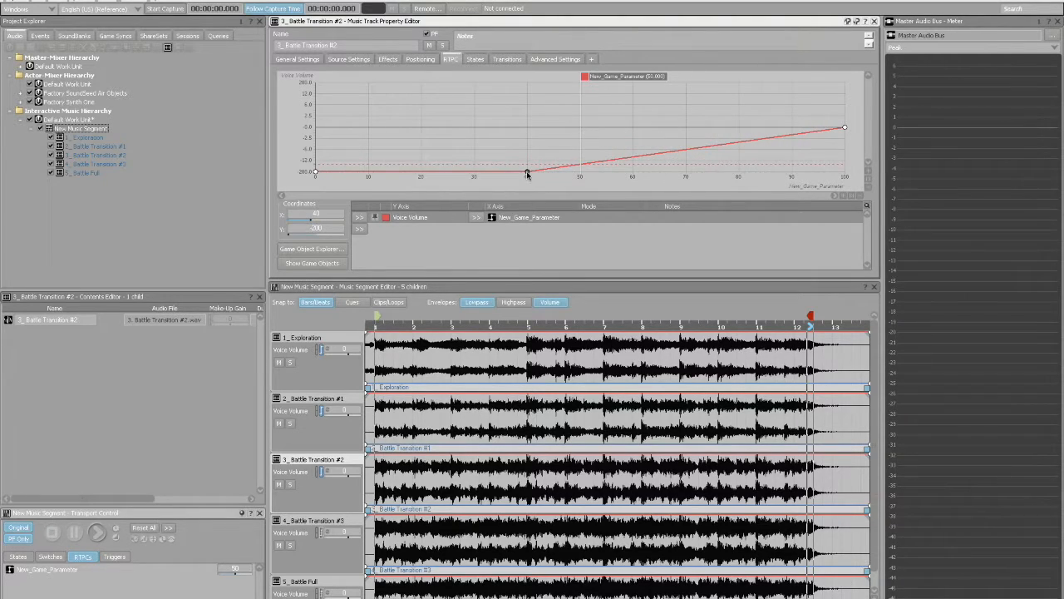
double_click(634, 156)
left_click_drag(634, 155, 633, 129)
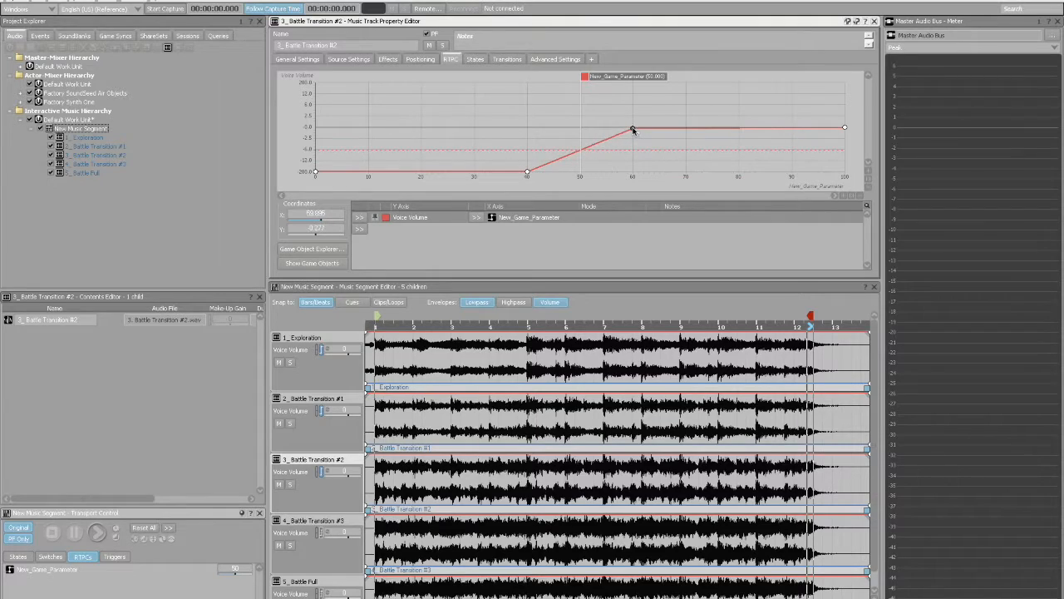
double_click(739, 129)
left_click_drag(739, 129, 740, 172)
left_click_drag(845, 130, 847, 172)
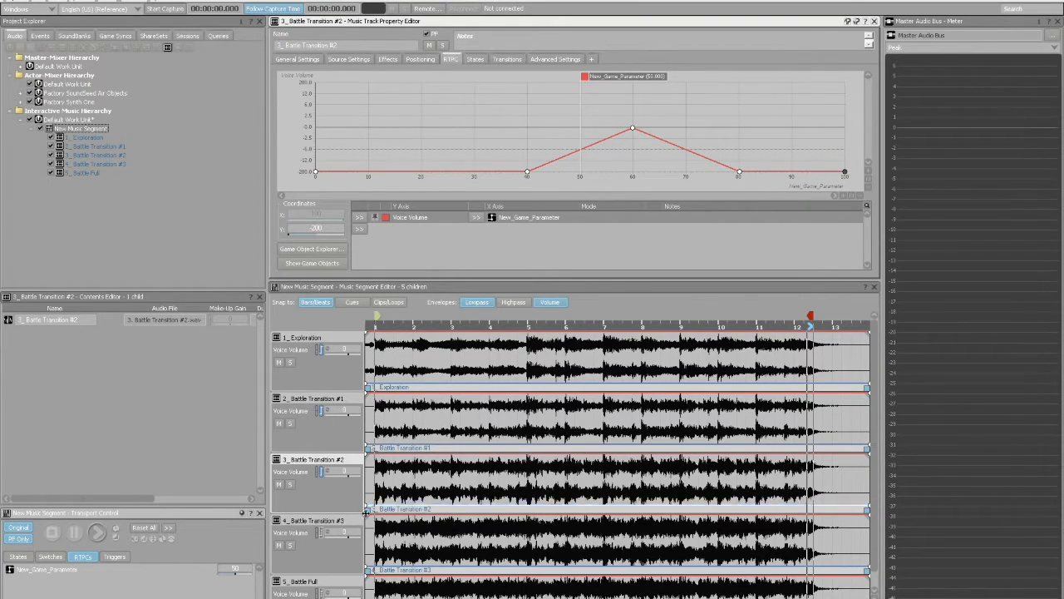
- Add an RTPC to the 4_Battle Transition #3 track that drives Voice Volume with New_Game_Parameter
left_click(343, 554)
left_click(363, 219)
left_click(424, 434)
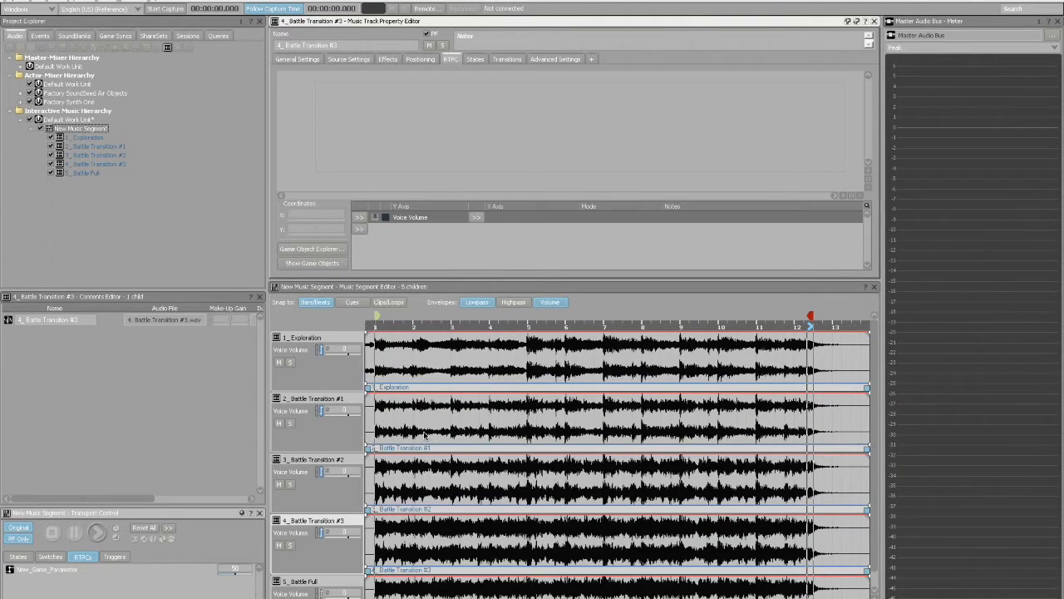
left_click(476, 217)
mouse_move(519, 218)
mouse_move(600, 234)
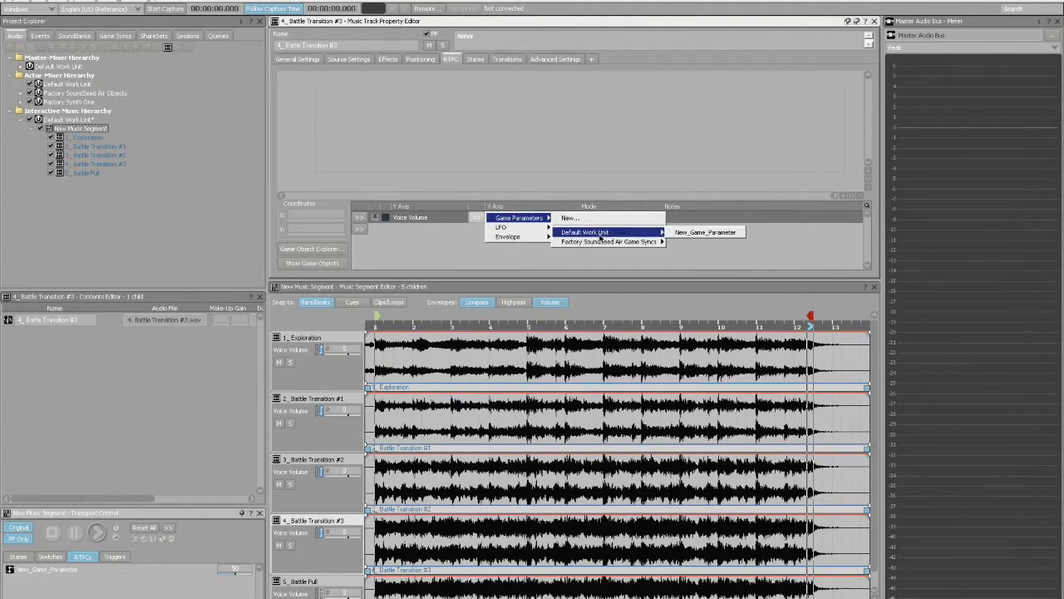
left_click(686, 233)
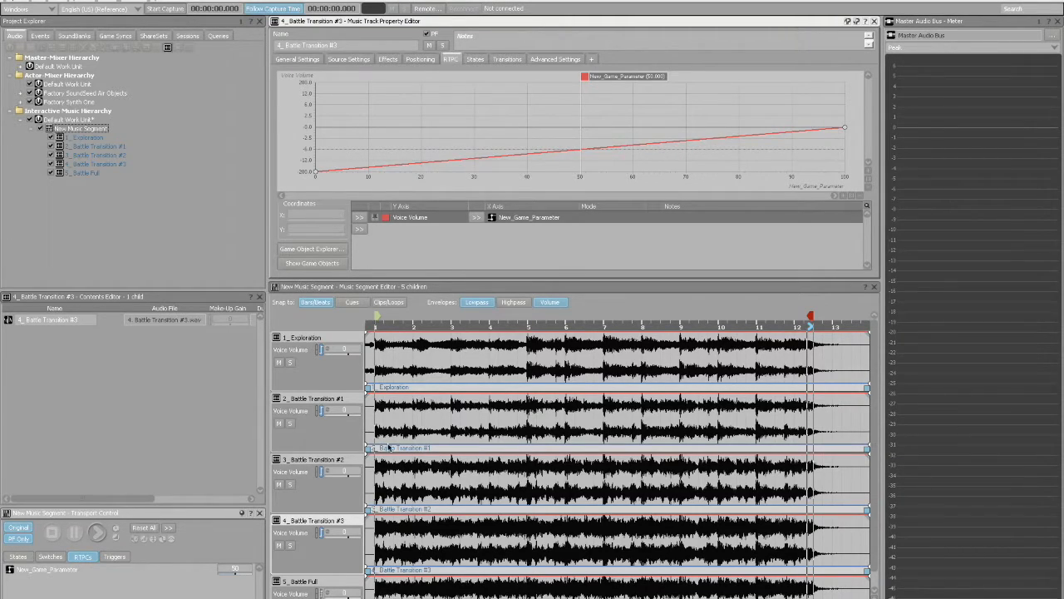
- Shape the Battle Transition #3 curve to hold -200 up to parameter 60, peak near 0 at about 80, and drop to -200 at 100
double_click(635, 147)
left_click_drag(635, 148, 635, 184)
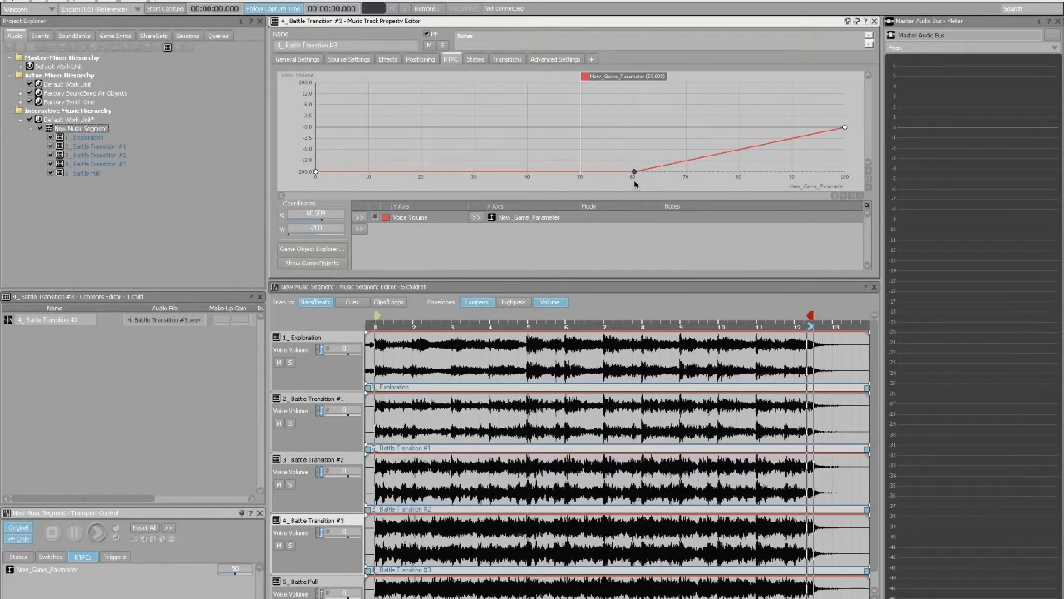
double_click(740, 150)
left_click_drag(739, 151, 739, 127)
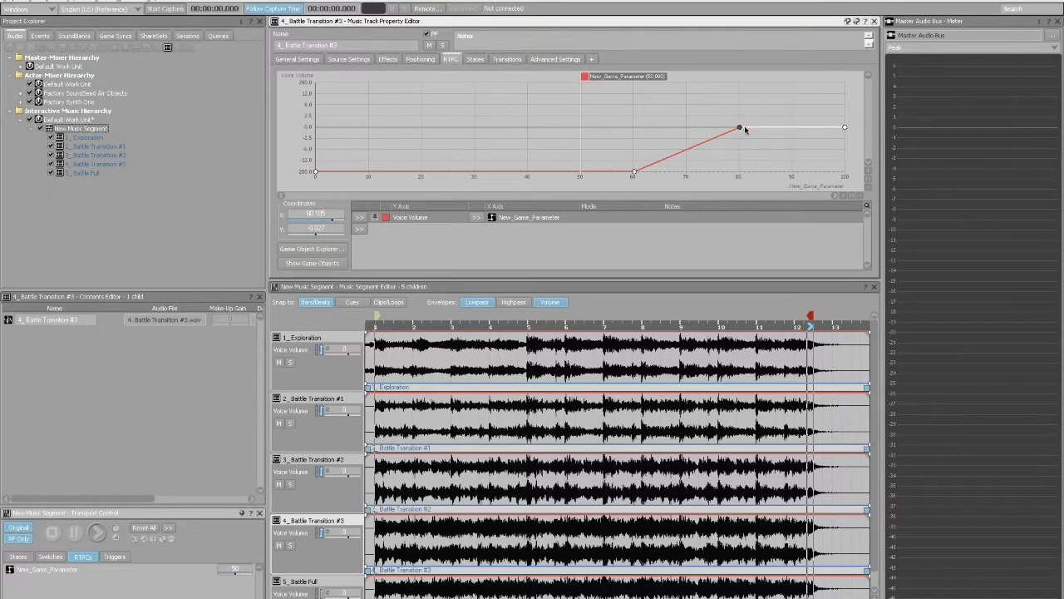
left_click_drag(845, 129, 845, 172)
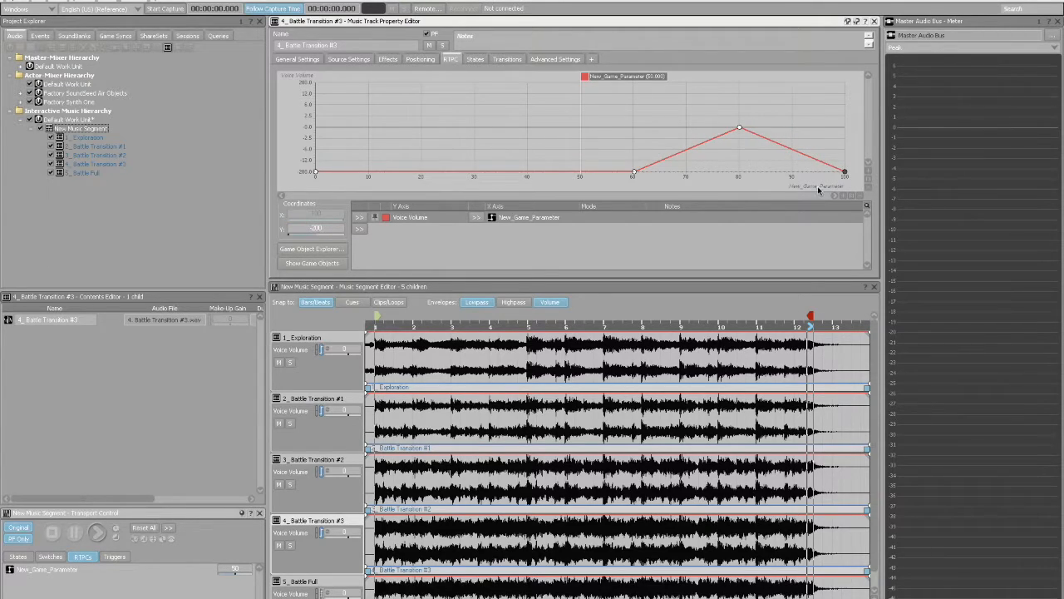
- Add an RTPC to the 5_Battle Full track that drives Voice Volume with New_Game_Parameter
left_click(312, 581)
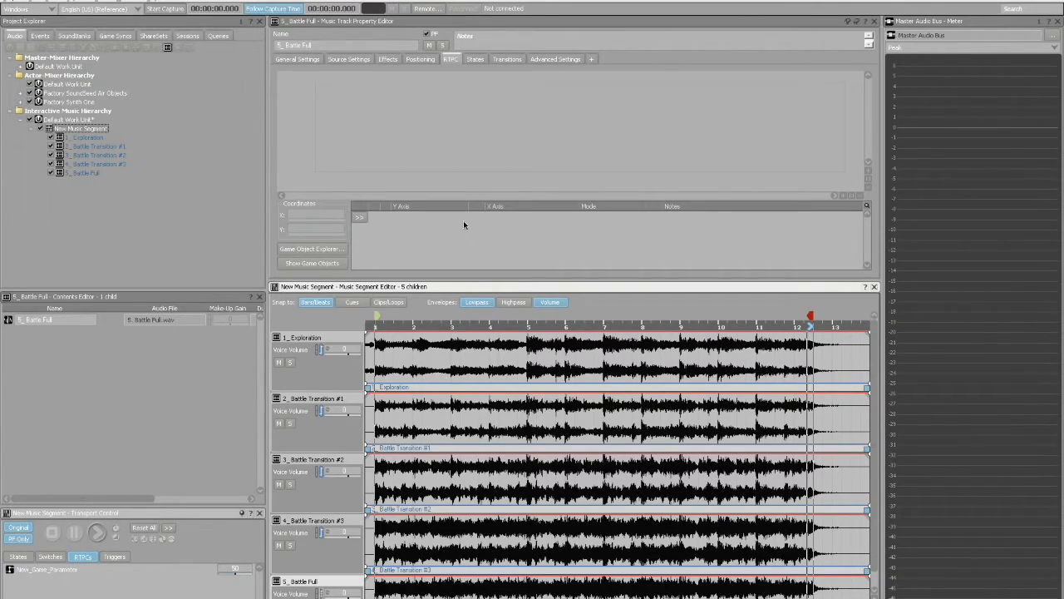
left_click(359, 217)
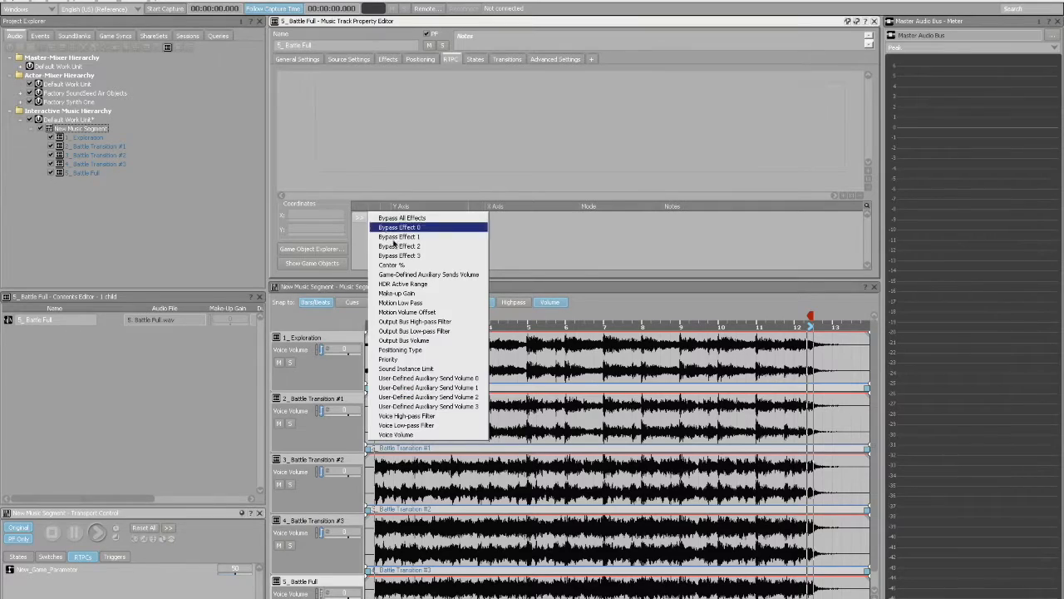
left_click(428, 433)
left_click(477, 218)
mouse_move(511, 221)
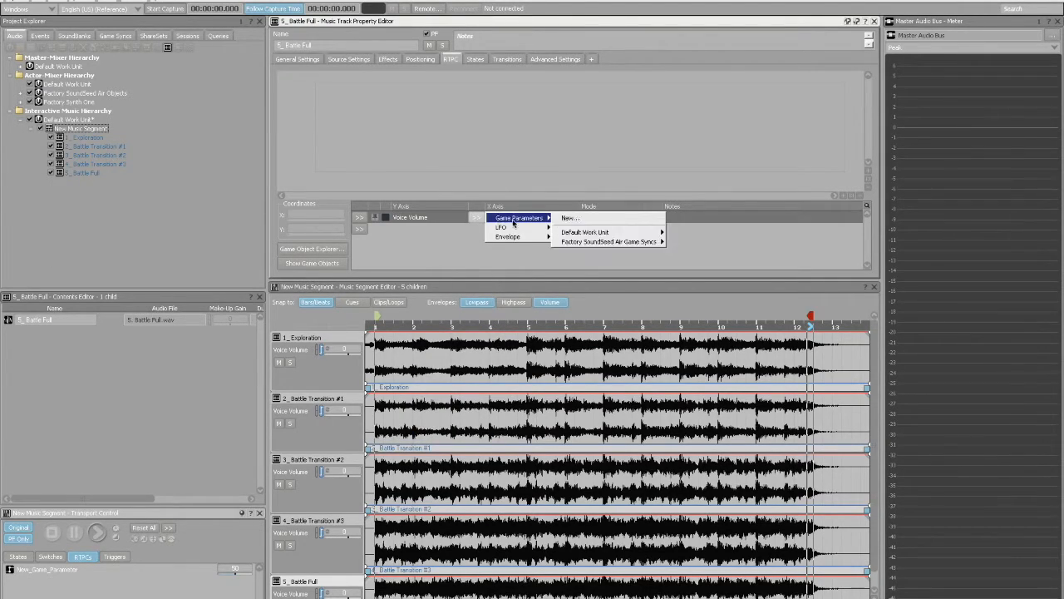
mouse_move(586, 232)
left_click(671, 234)
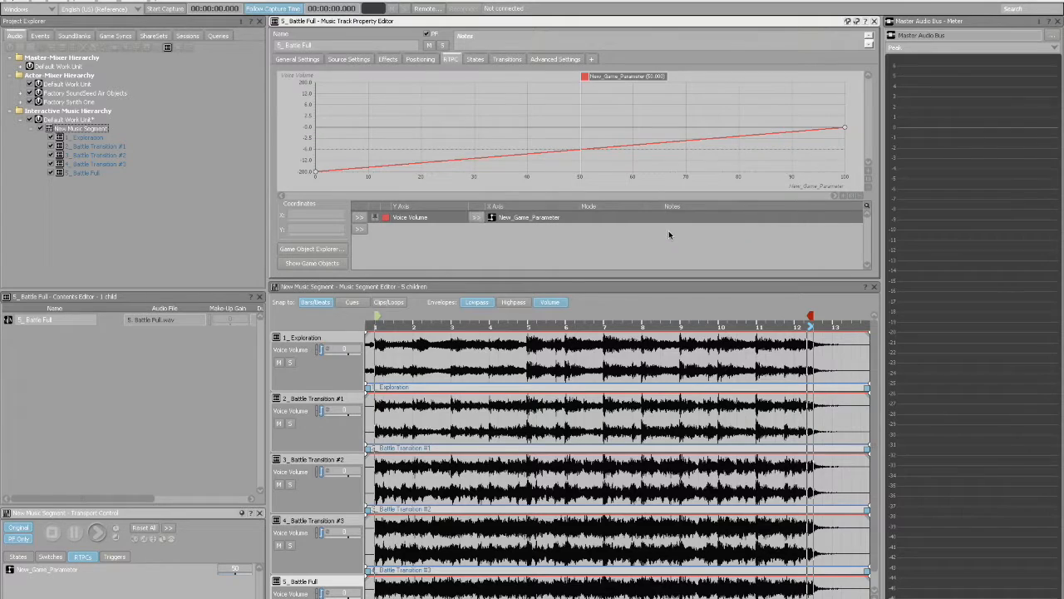
- Shape the Battle Full curve to hold -200 up to about parameter 80 and rise to 0 at 100
double_click(740, 135)
left_click_drag(740, 136, 740, 175)
right_click(740, 175)
left_click(723, 227)
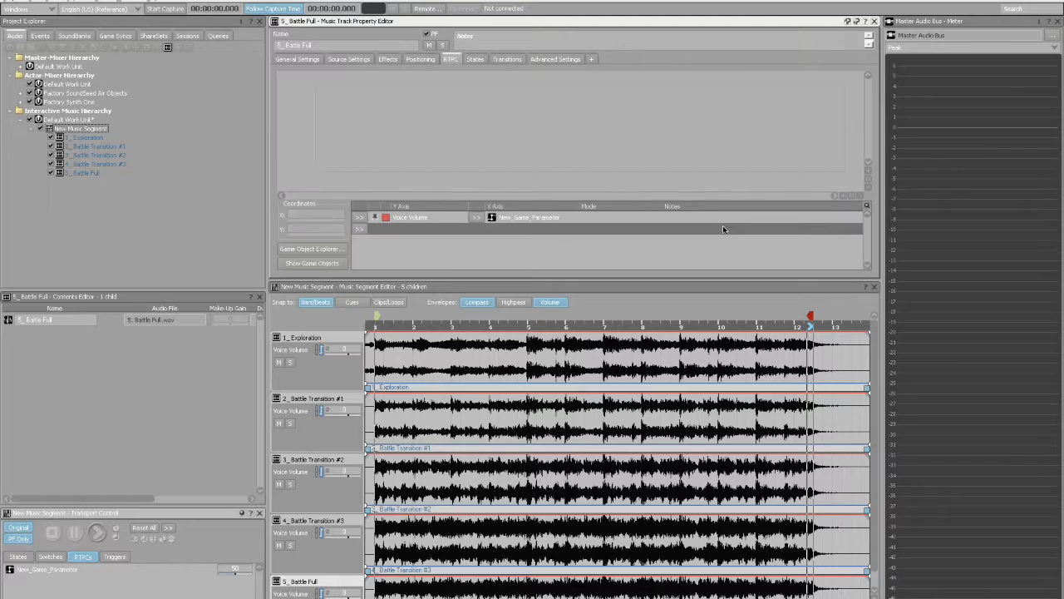
left_click(618, 218)
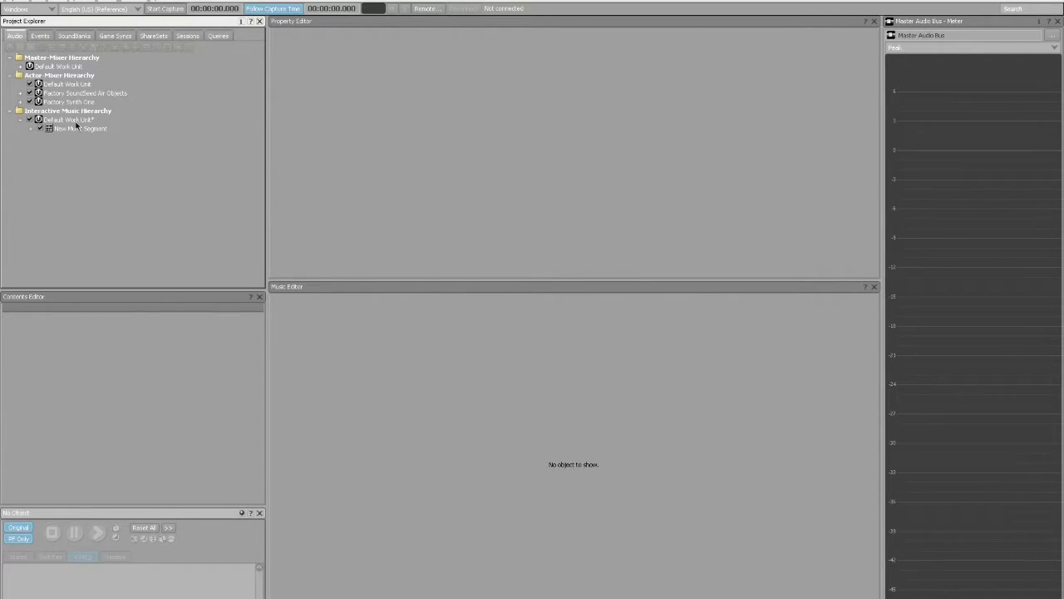
- Create a Music Playlist Container in the Interactive Music Hierarchy's Default Work Unit and set its tempo to 101
right_click(77, 120)
mouse_move(93, 132)
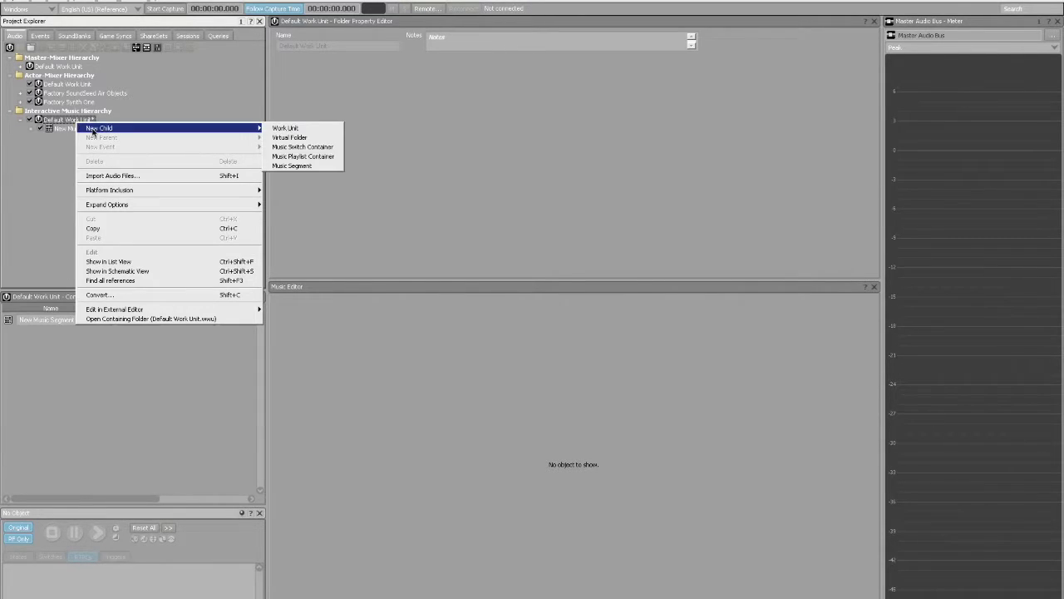
left_click(293, 155)
left_click(106, 185)
left_click(97, 129)
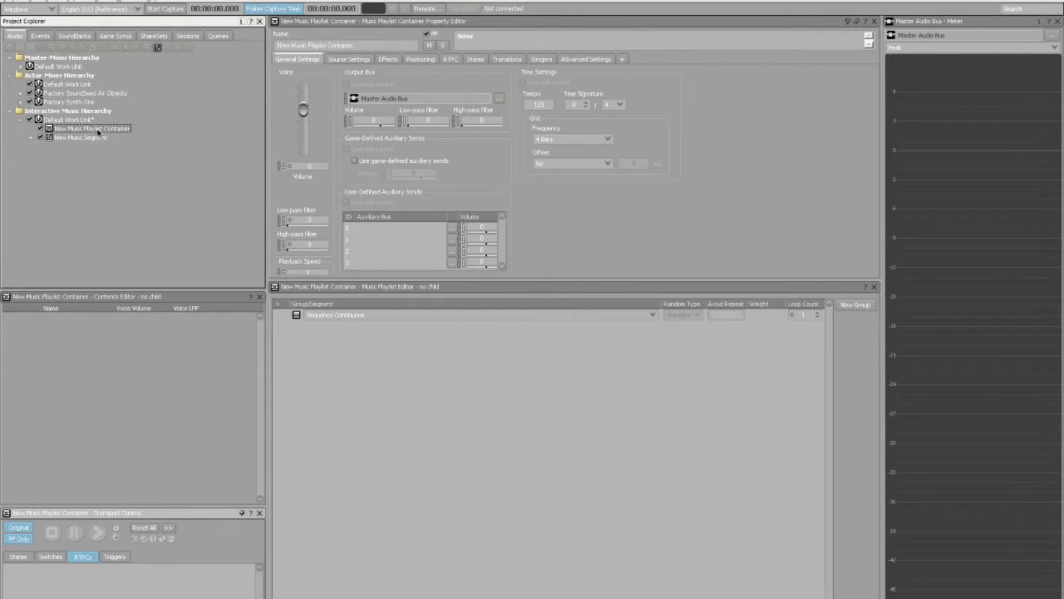
double_click(539, 106)
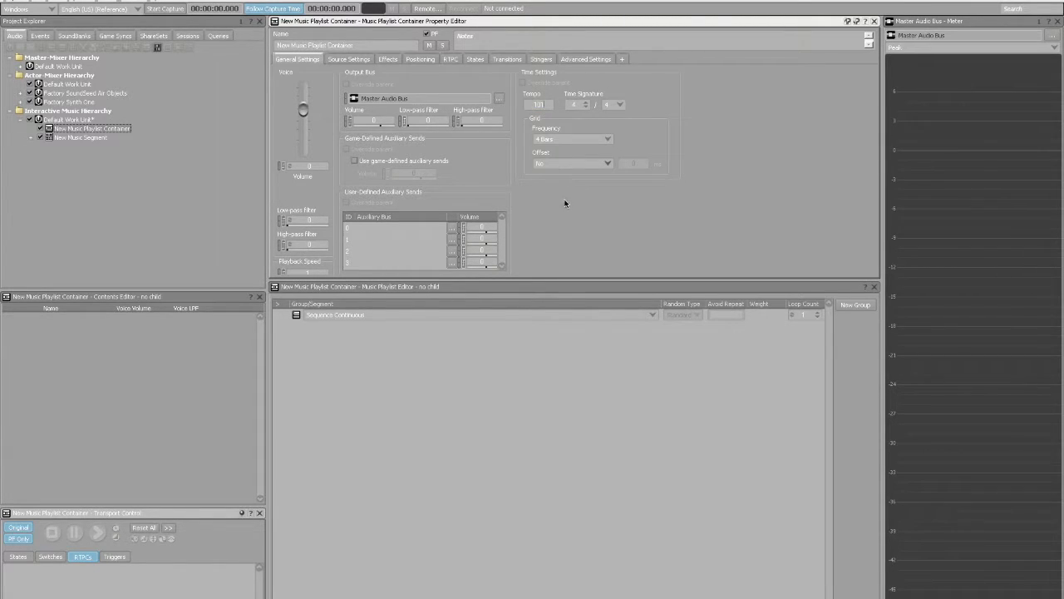
- Move New Music Segment into New Music Playlist Container and expand the container in the hierarchy
left_click(80, 139)
left_click_drag(83, 139, 94, 129)
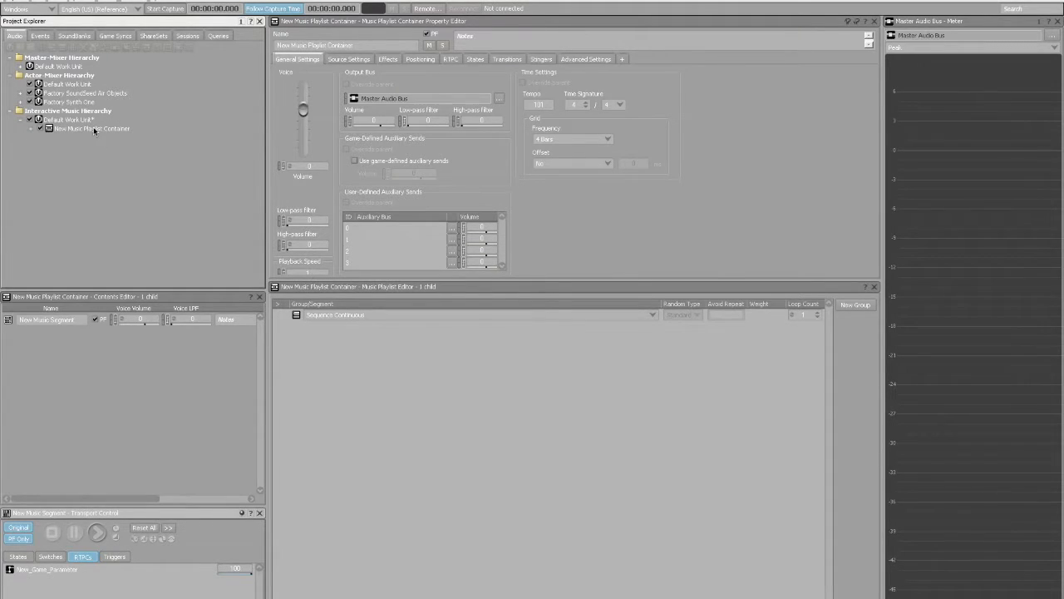
left_click(33, 130)
- Add New Music Segment to the container's Sequence Continuous playlist group and set that group's loop count to Infinite
left_click(87, 138)
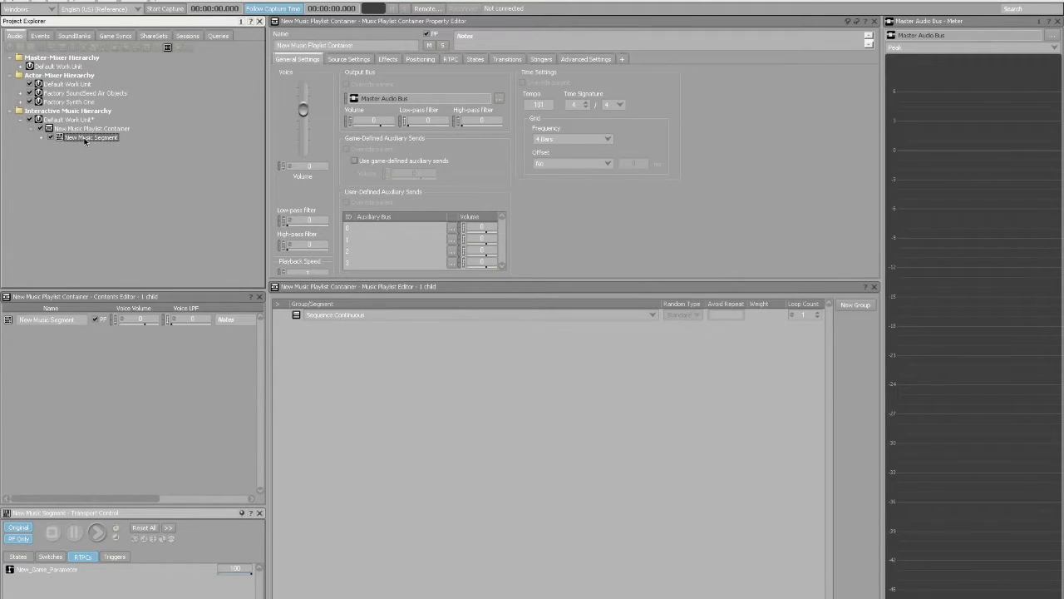
left_click_drag(86, 140, 378, 336)
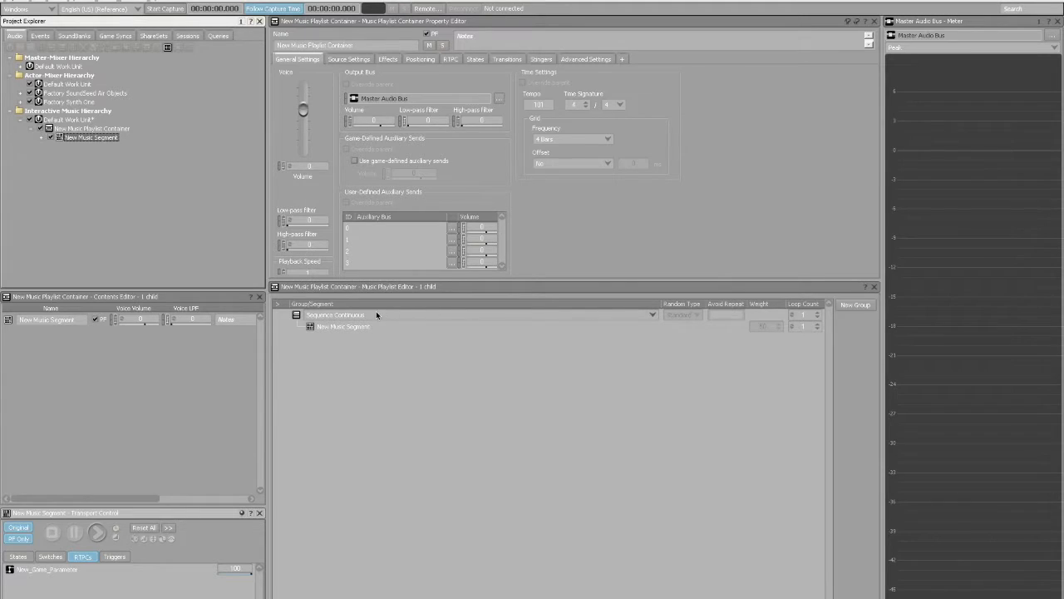
left_click(818, 320)
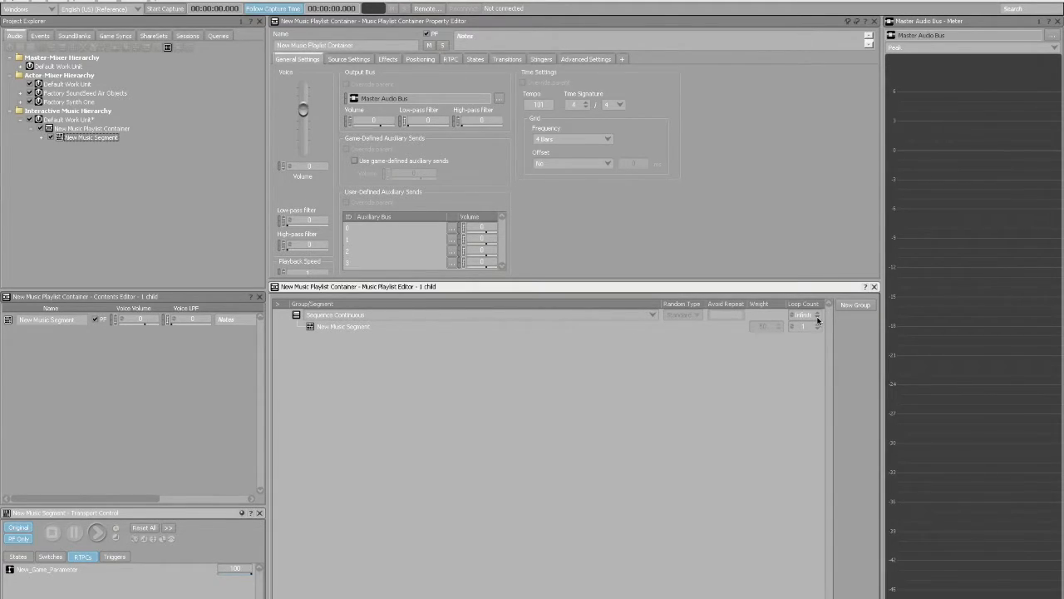
left_click(705, 389)
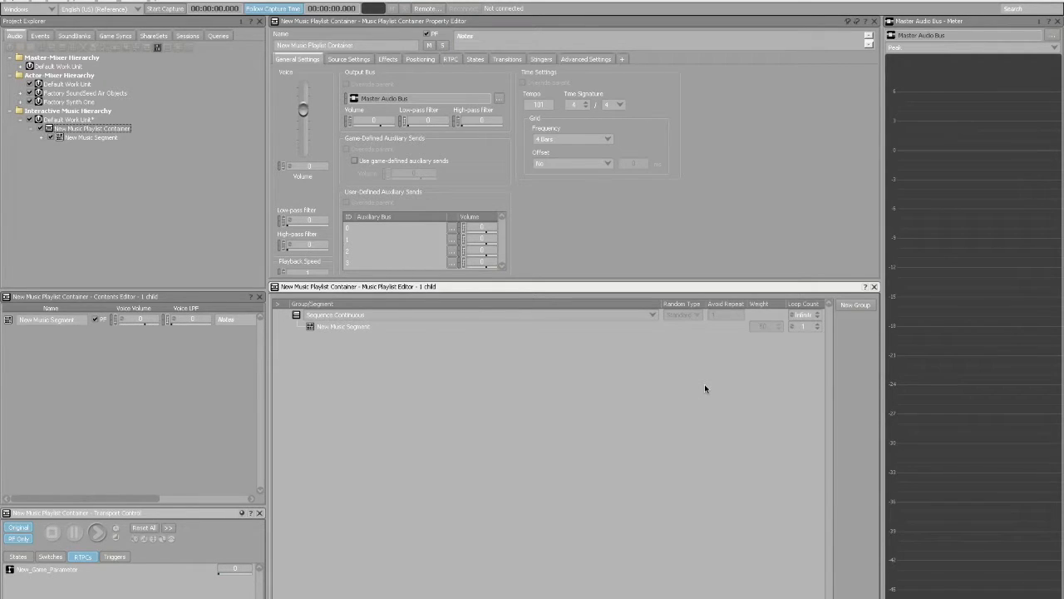
- Play New Music Playlist Container while raising New_Game_Parameter in stages from 0 to 100 to audition the crossfades
left_click(92, 131)
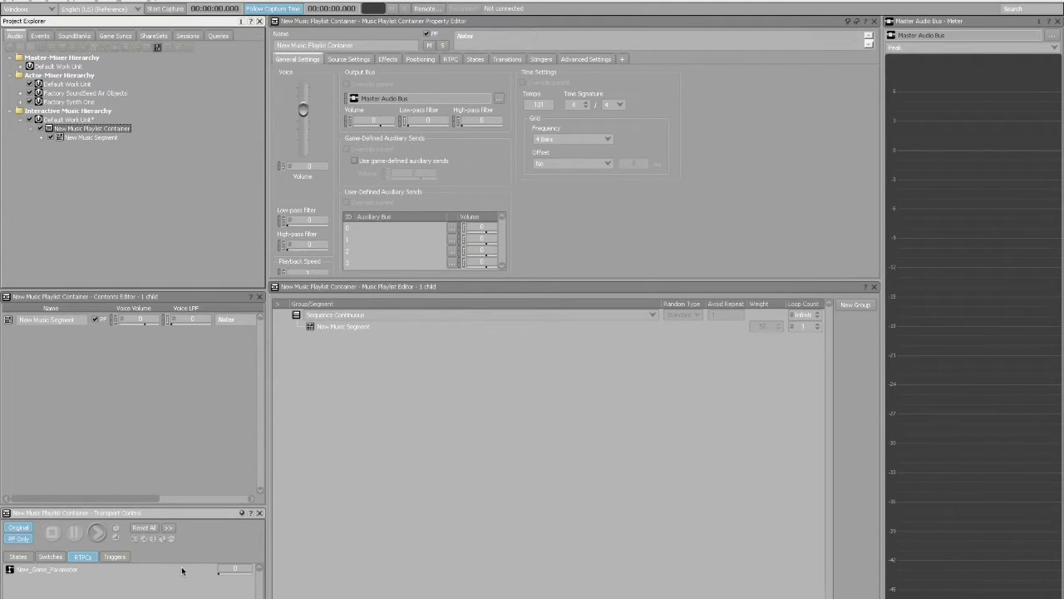
left_click(220, 573)
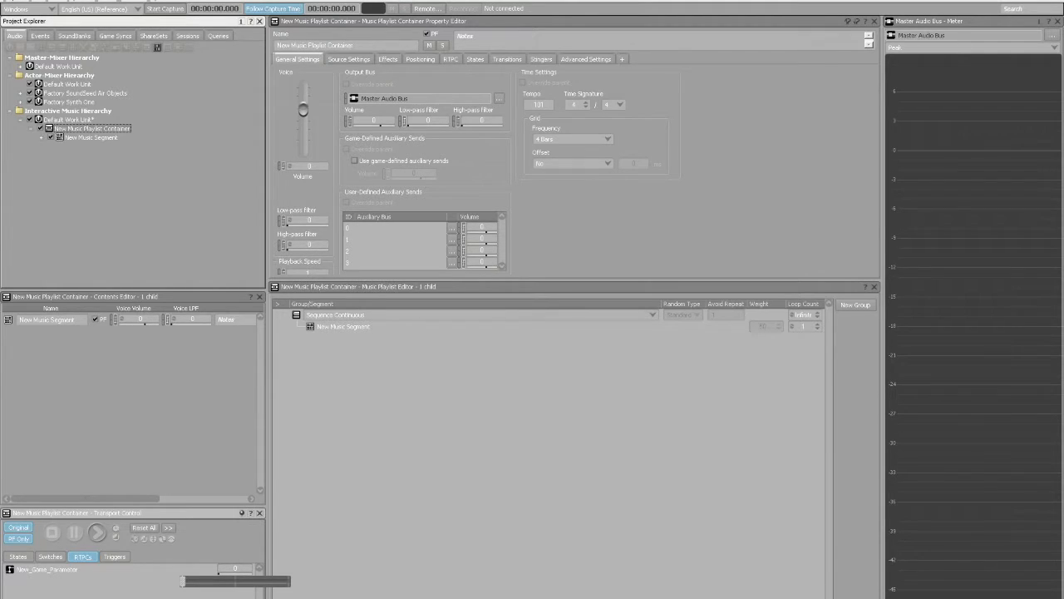
left_click_drag(182, 580, 287, 580)
left_click(97, 532)
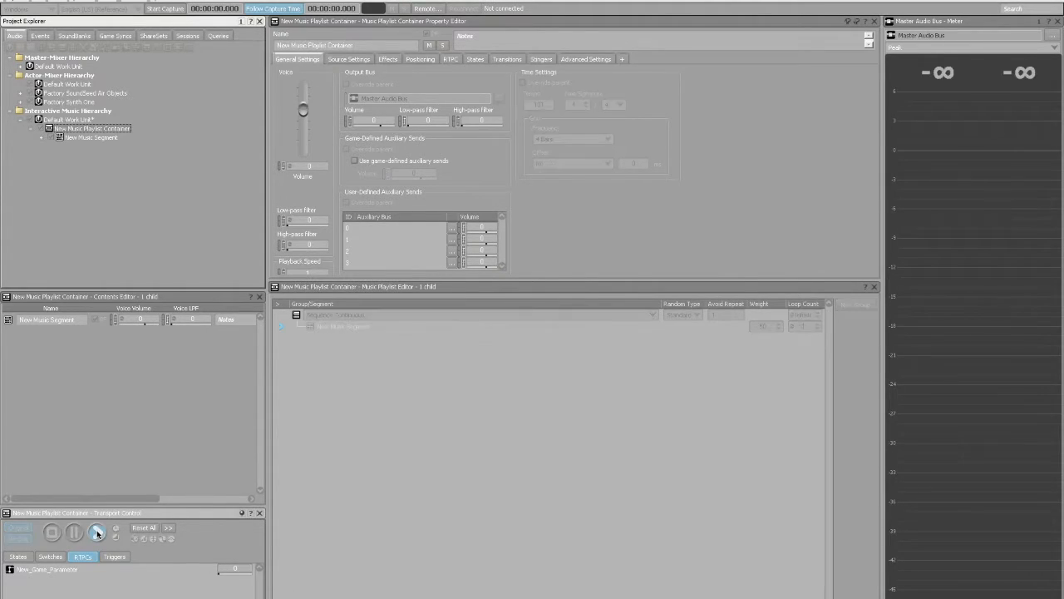
left_click(234, 569)
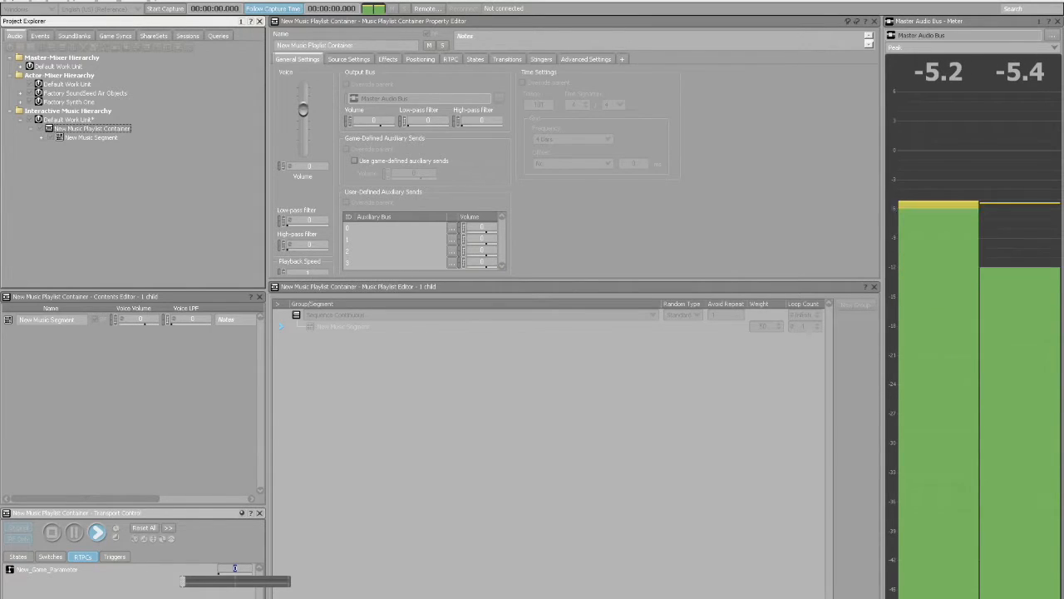
left_click_drag(183, 581, 224, 581)
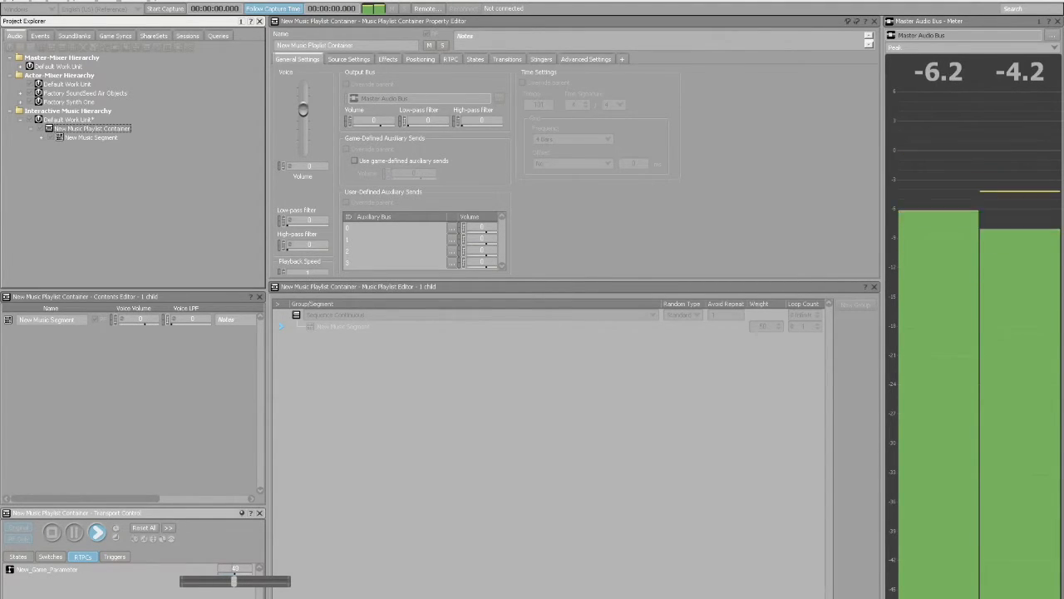
left_click_drag(232, 581, 246, 581)
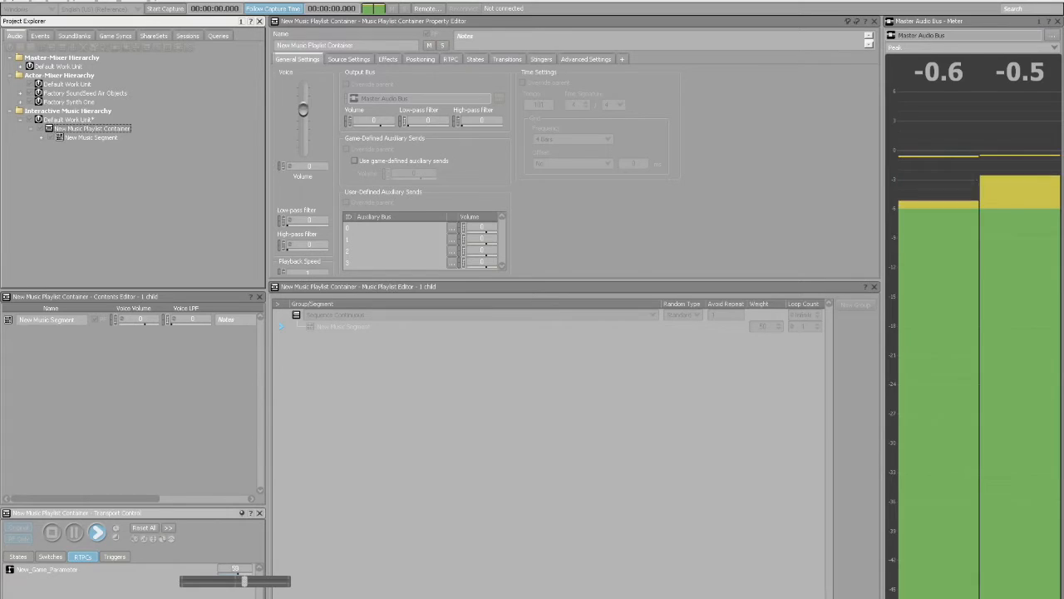
left_click_drag(246, 581, 289, 581)
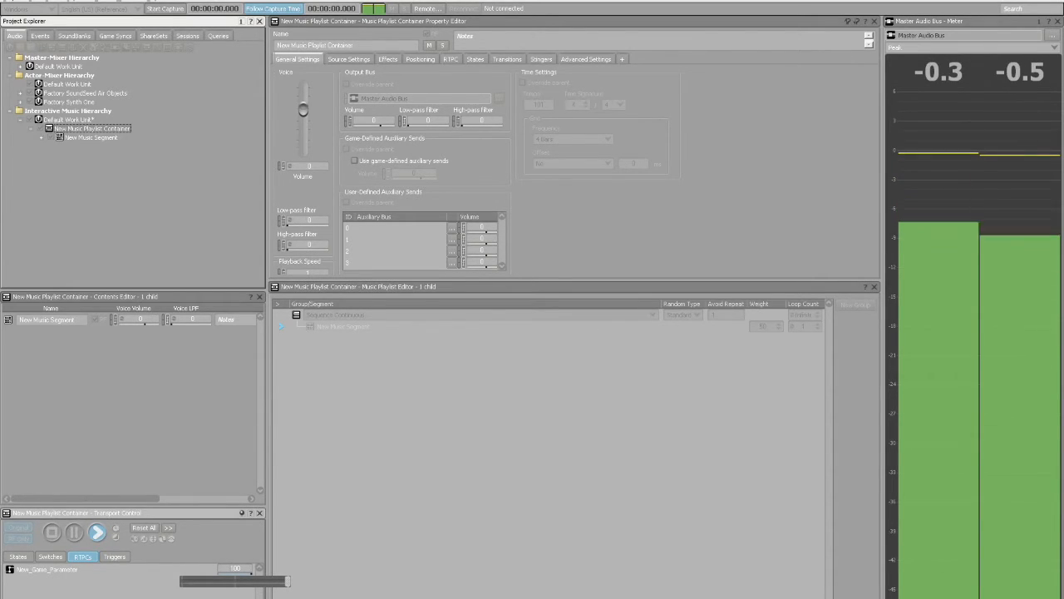
- Sweep New_Game_Parameter back down to 0 and up to 100 during playback, and stop the music
left_click_drag(288, 581, 182, 581)
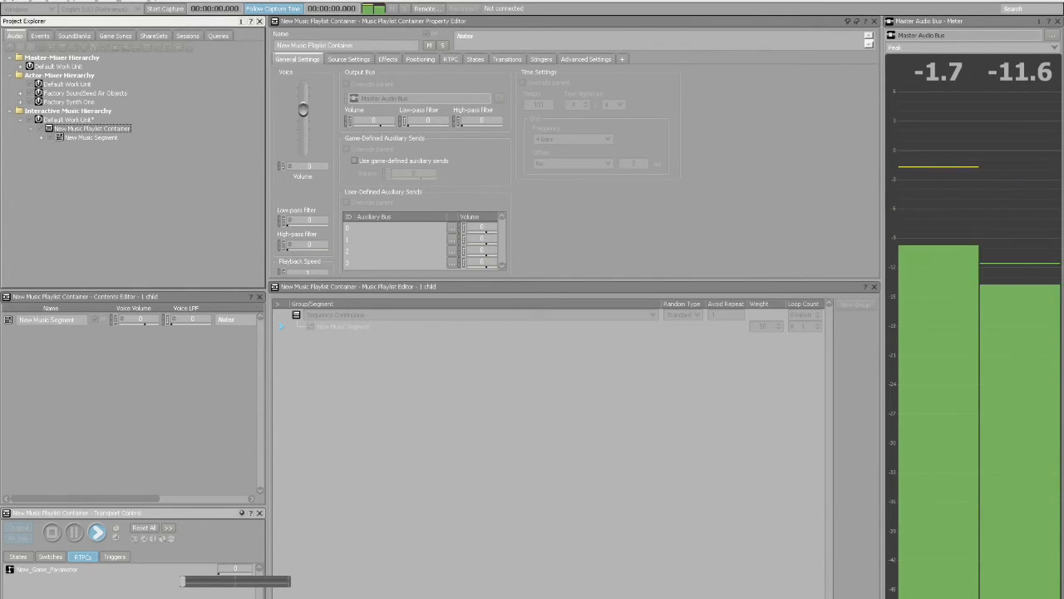
left_click_drag(182, 581, 287, 582)
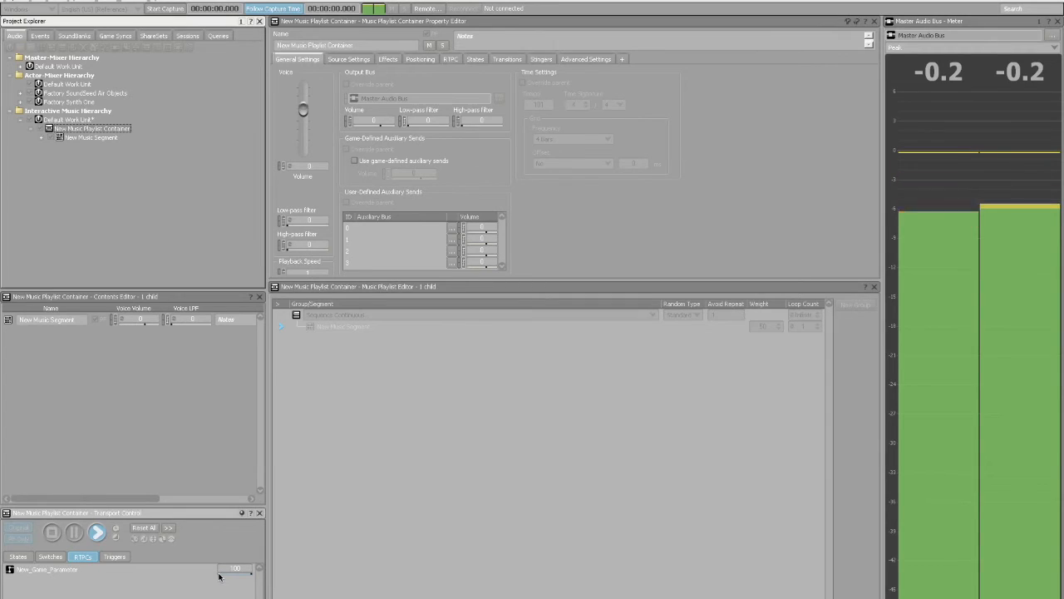
left_click(51, 534)
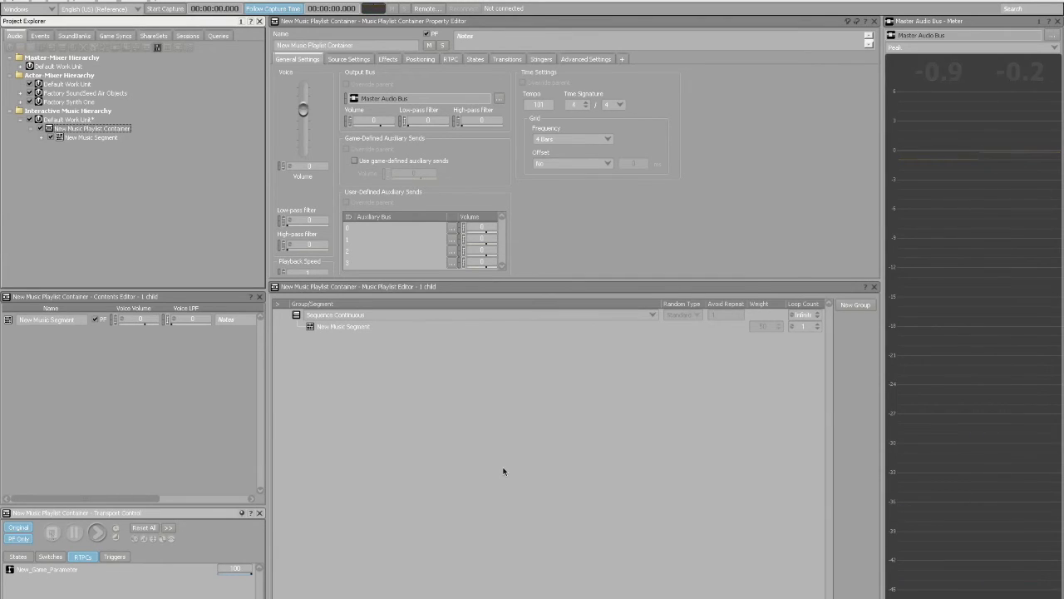